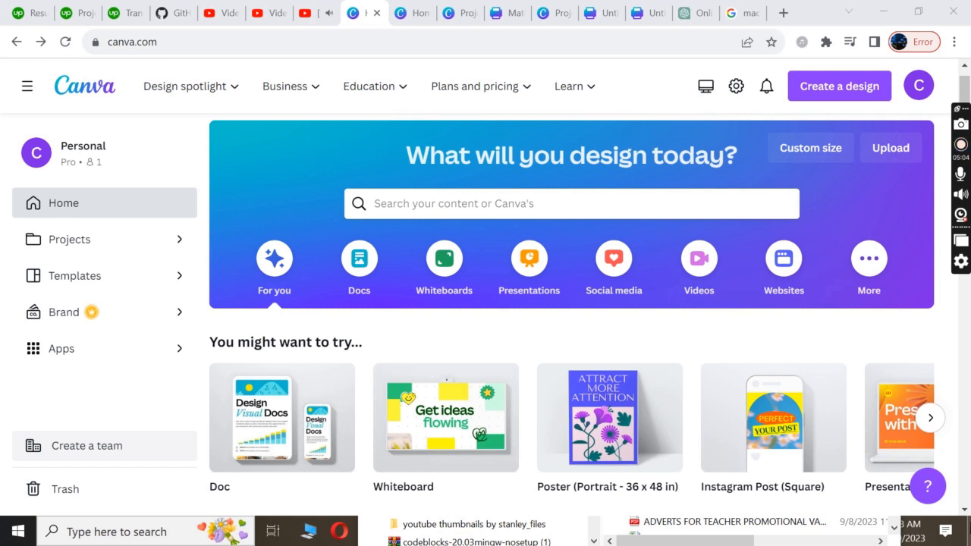
Browse the suggested design types and create a new Poster (Portrait - 36 x 48 in) design.
left_click(815, 95)
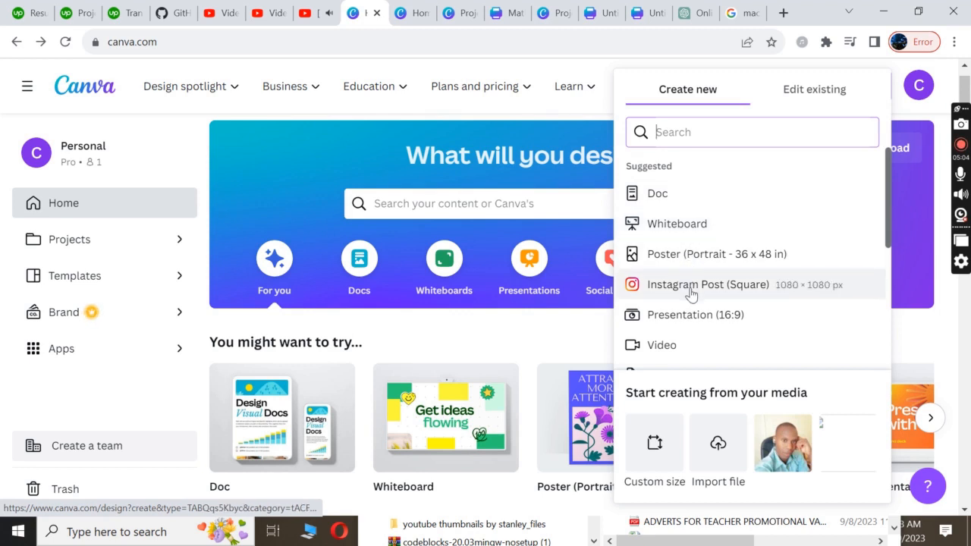
scroll(702, 317, "down", 3)
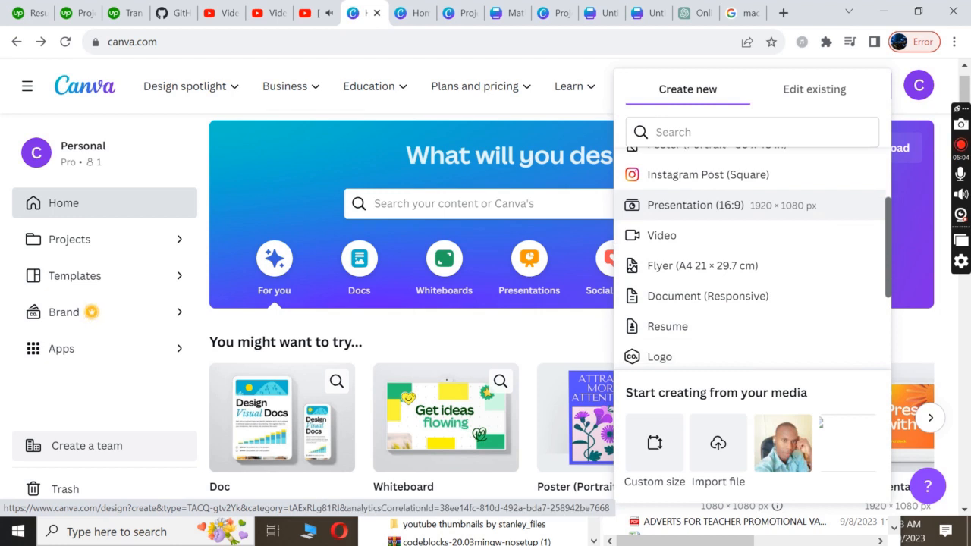
scroll(752, 258, "down", 2)
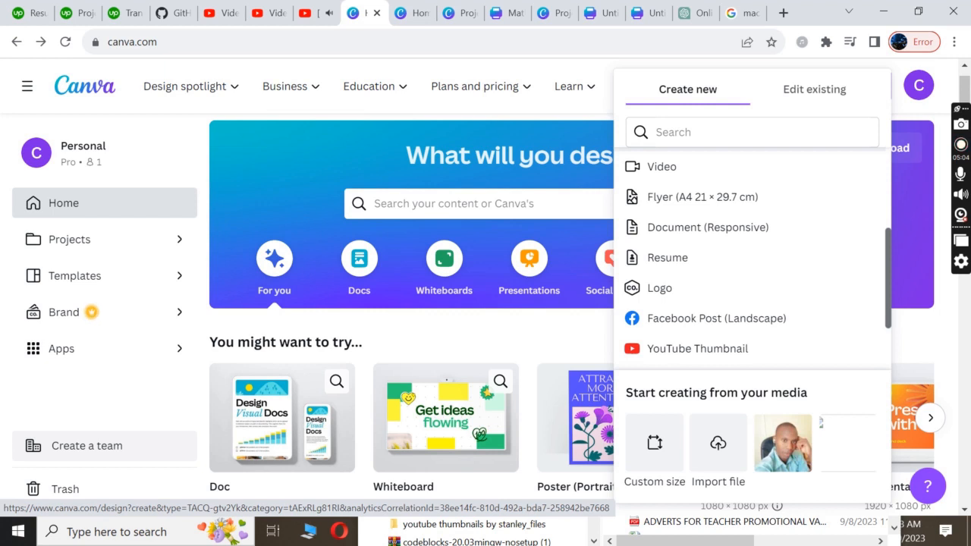
scroll(751, 258, "down", 2)
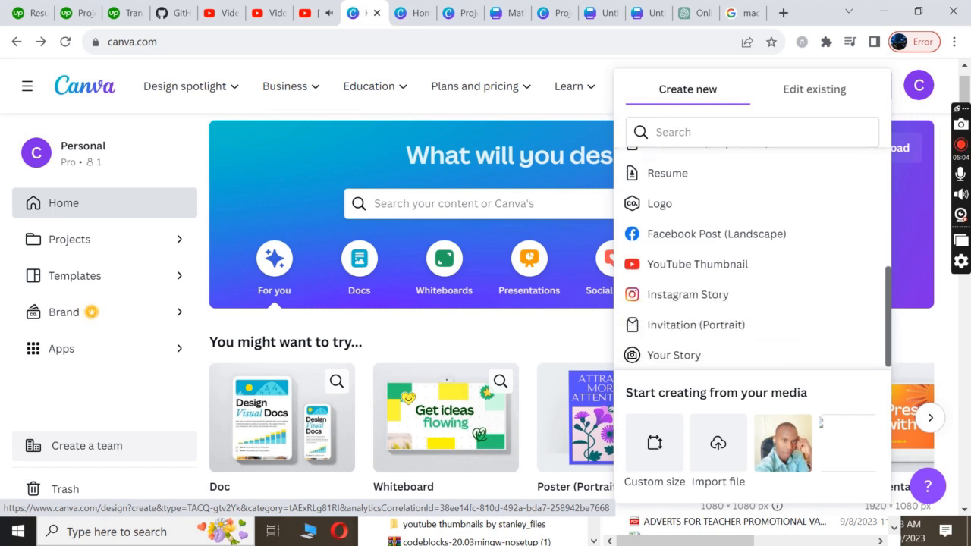
scroll(751, 258, "down", 1)
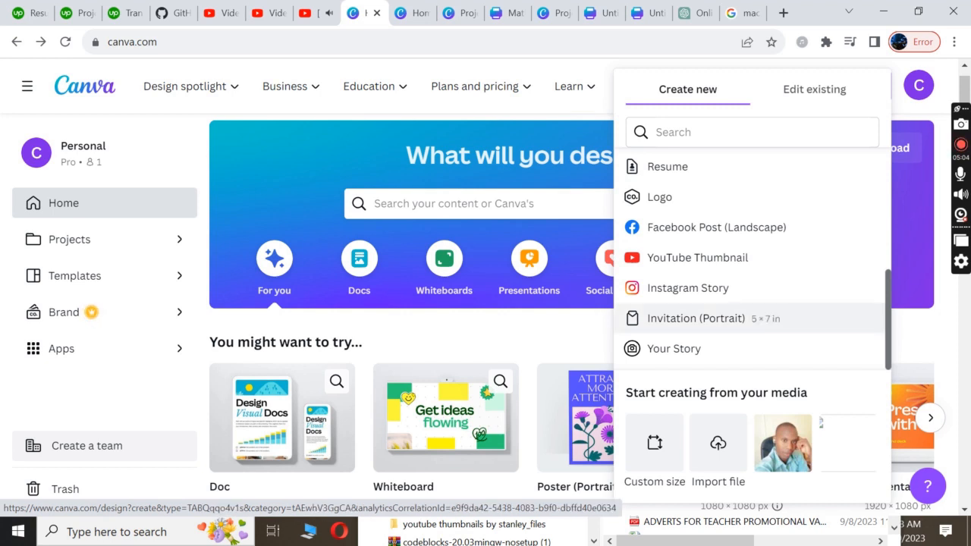
scroll(751, 258, "up", 5)
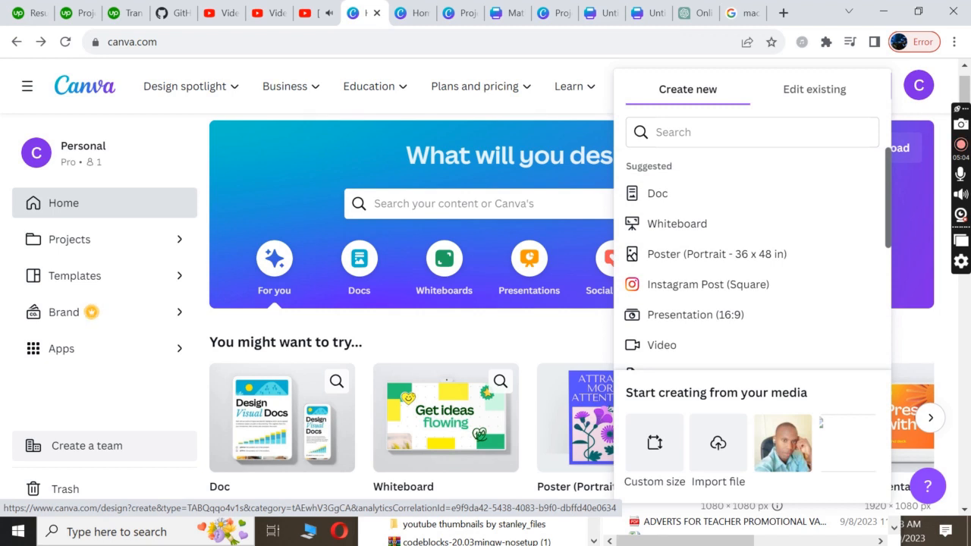
left_click(677, 223)
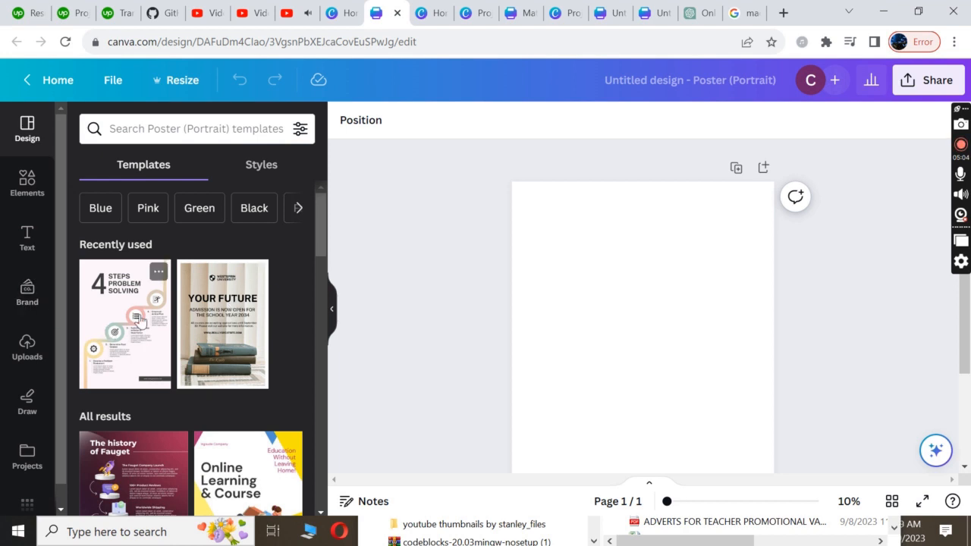
Apply the Minimal Stylish Aesthetic Academia University Poster template to the page and select its "YOUR FUTURE" heading.
left_click(214, 338)
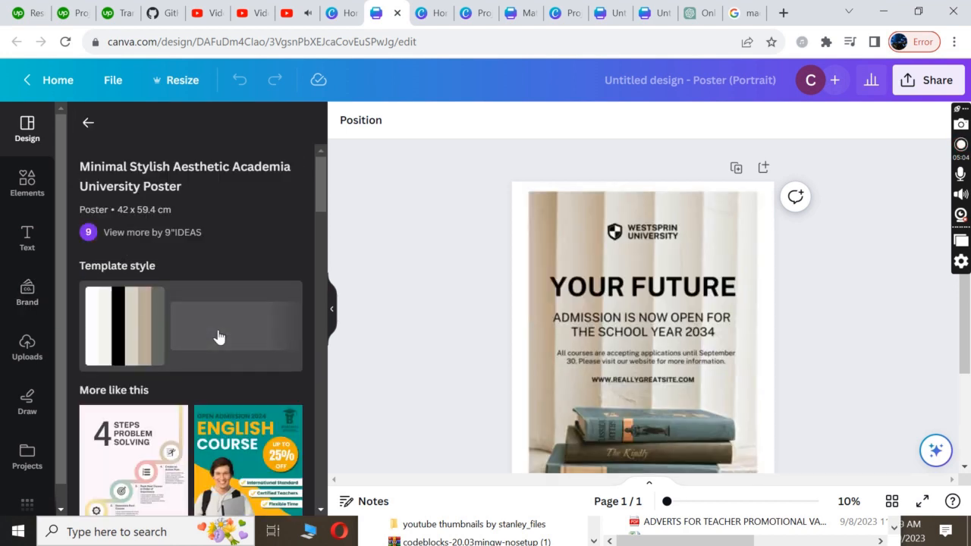
left_click(658, 289)
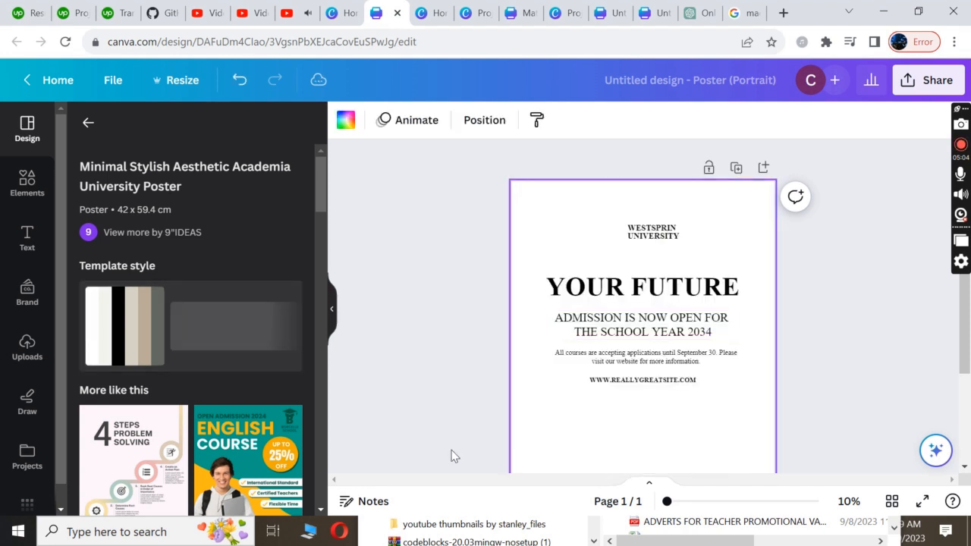
left_click(647, 291)
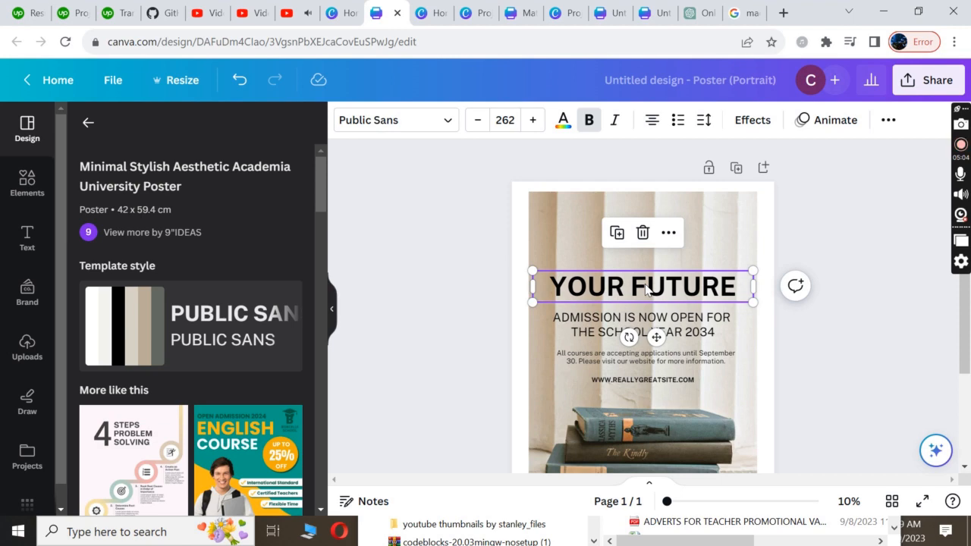
Apply the Minimalist Four Steps Problem Solving Infographic Poster template to the page.
scroll(191, 330, "down", 5)
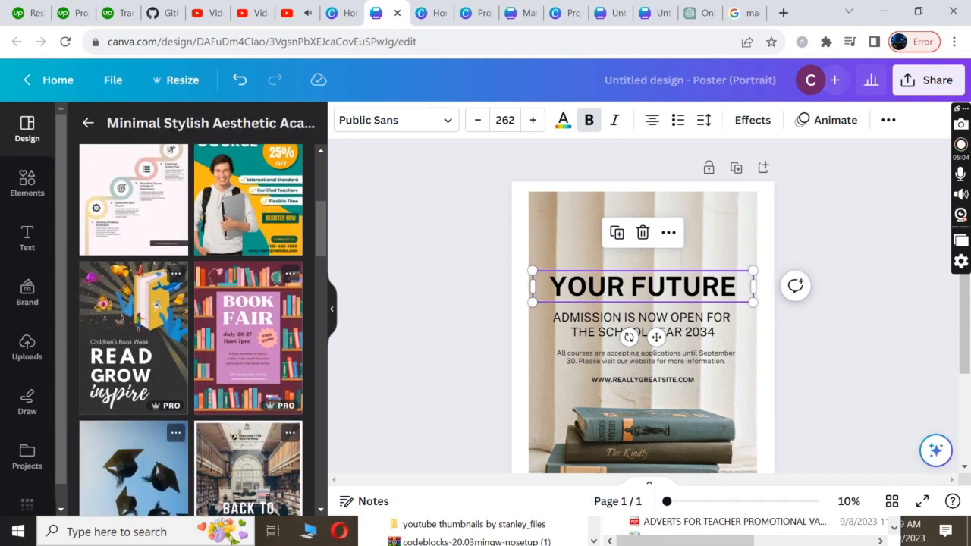
scroll(135, 296, "up", 2)
left_click(135, 296)
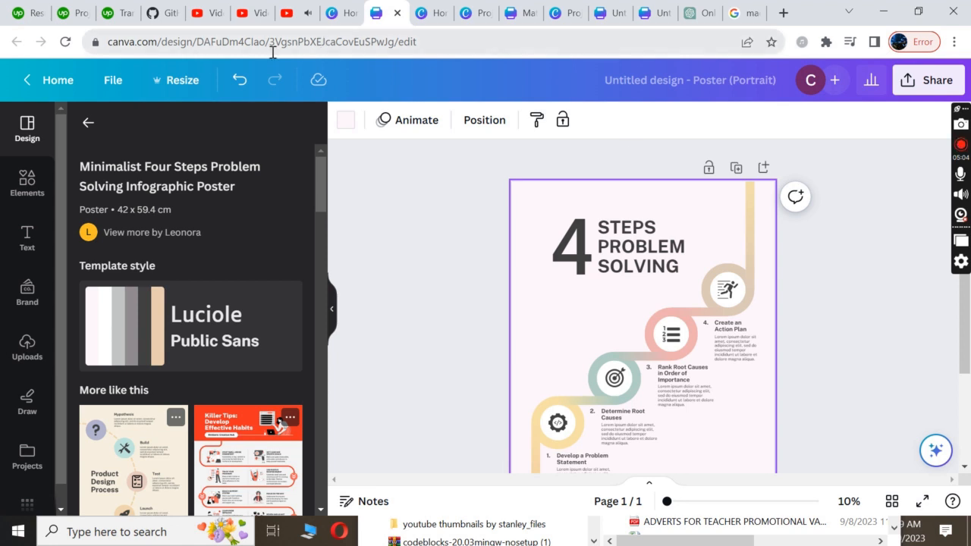
Create a resized copy of the poster using the recent 1000 × 750 px size.
left_click(186, 85)
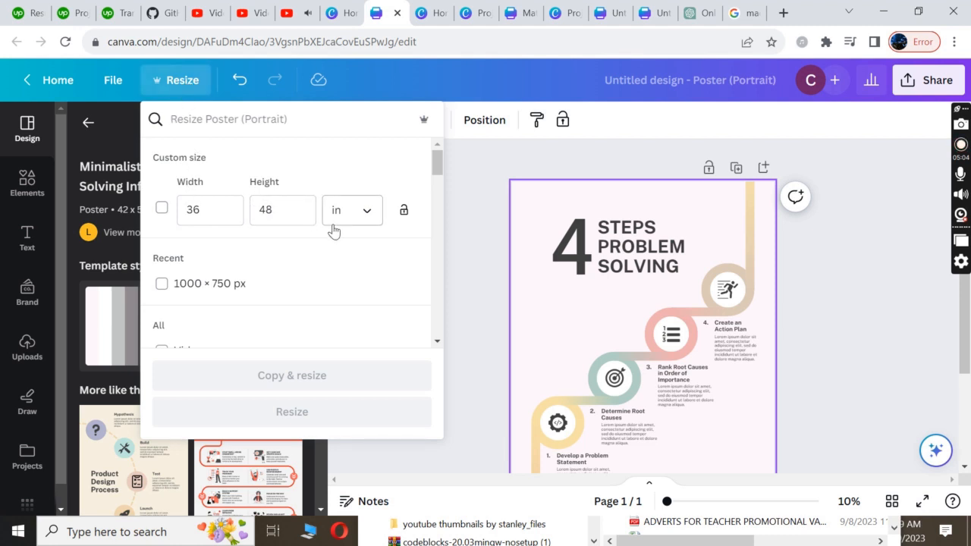
left_click(226, 282)
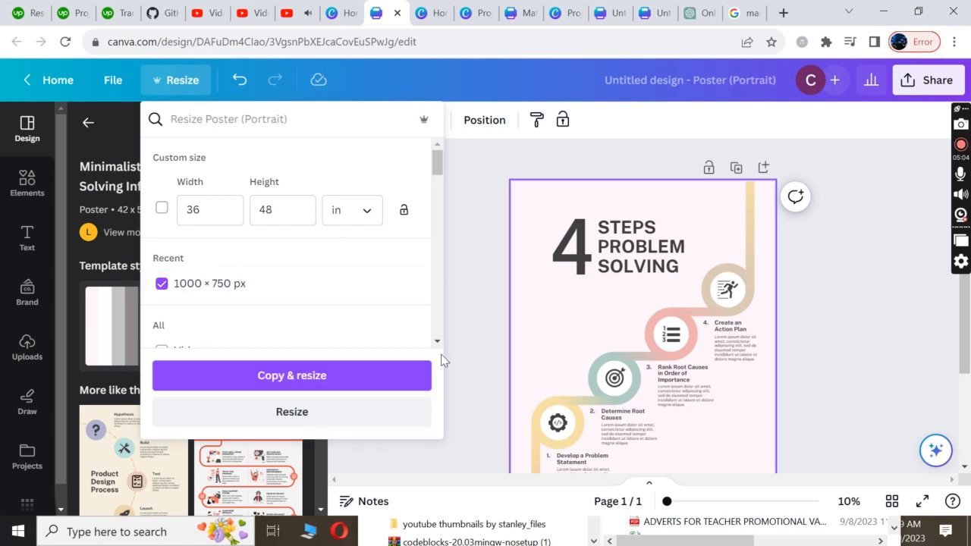
mouse_move(439, 164)
left_mouse_down()
mouse_move(444, 187)
mouse_move(447, 164)
left_mouse_up()
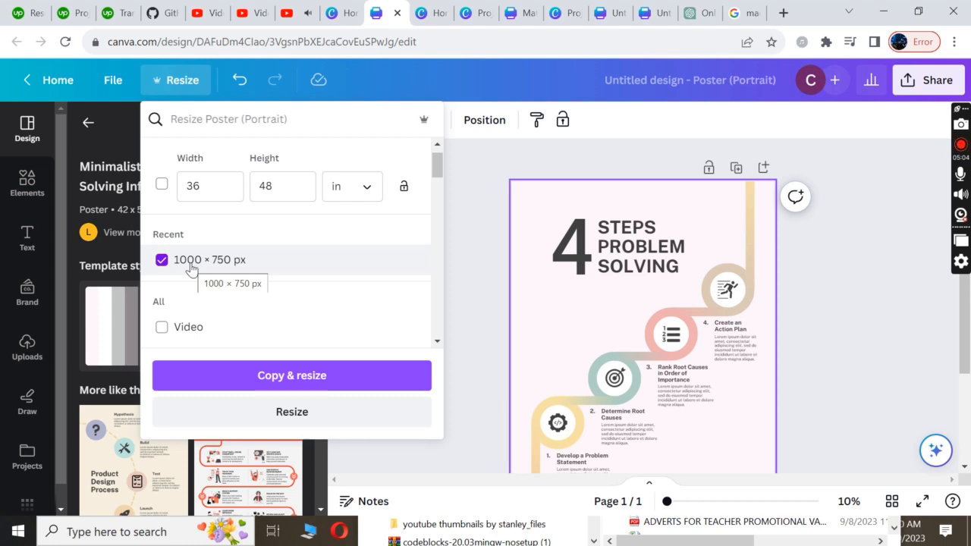
left_click(272, 377)
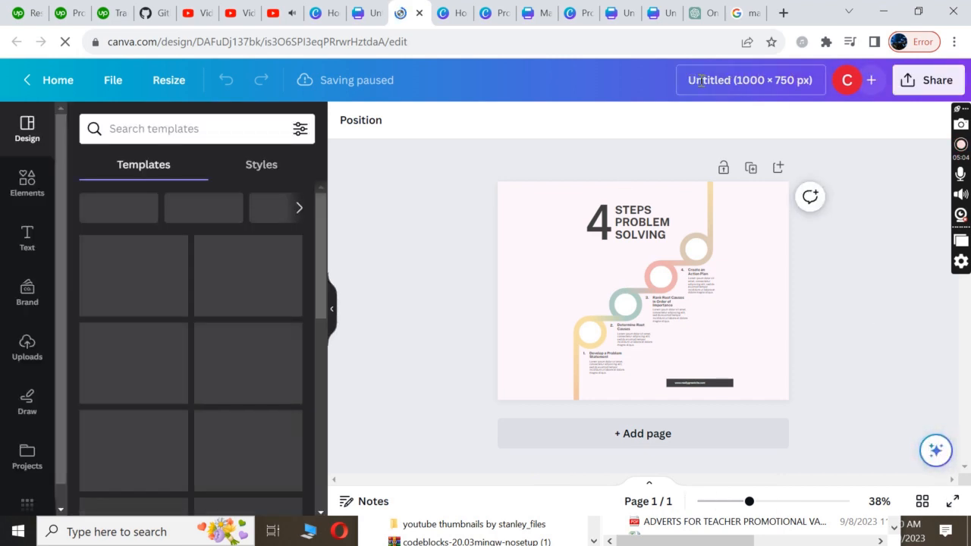
left_click_drag(687, 79, 775, 84)
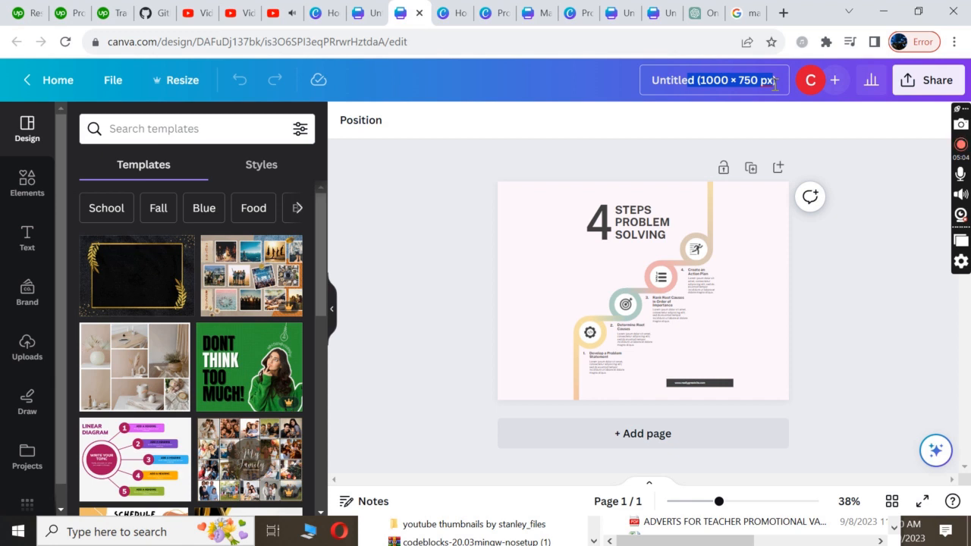
left_click(627, 235)
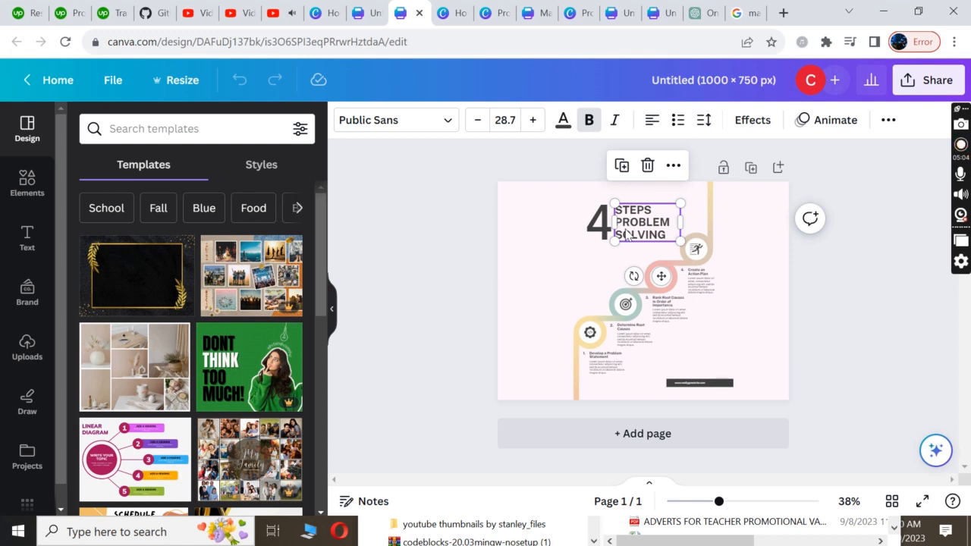
key("Delete")
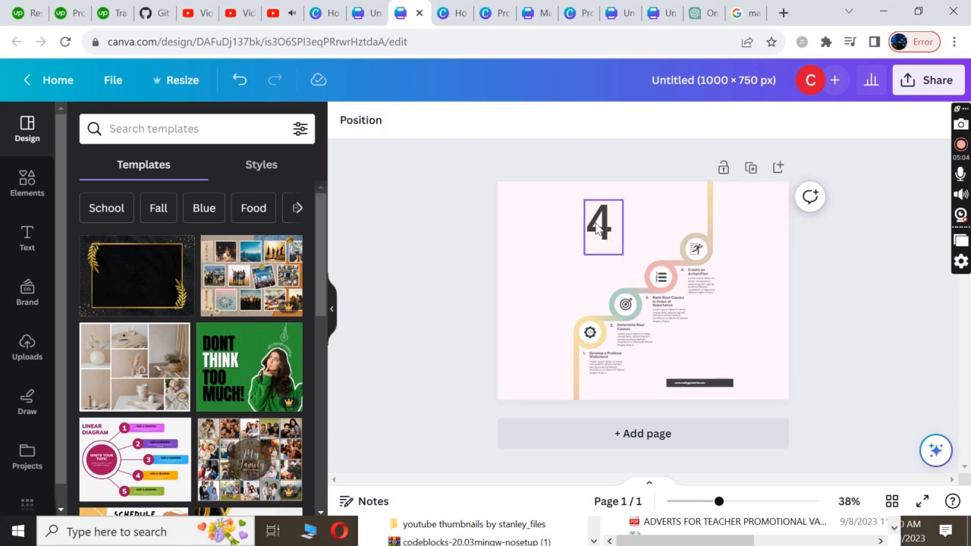
left_click(598, 229)
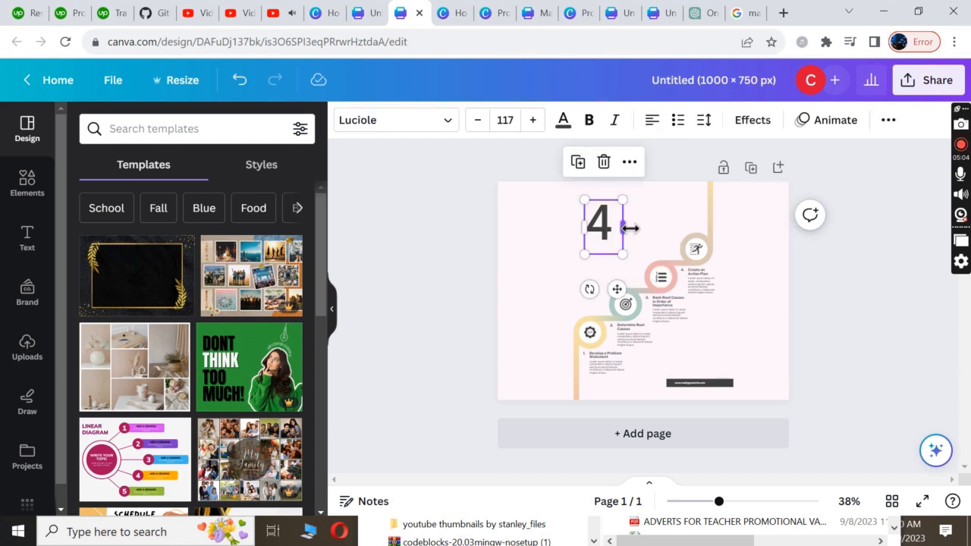
left_click(240, 80)
Replace the "STEPS PROBLEM SOLVING" heading text with "VIRTUAL DATA ANKLYST".
left_click(661, 224)
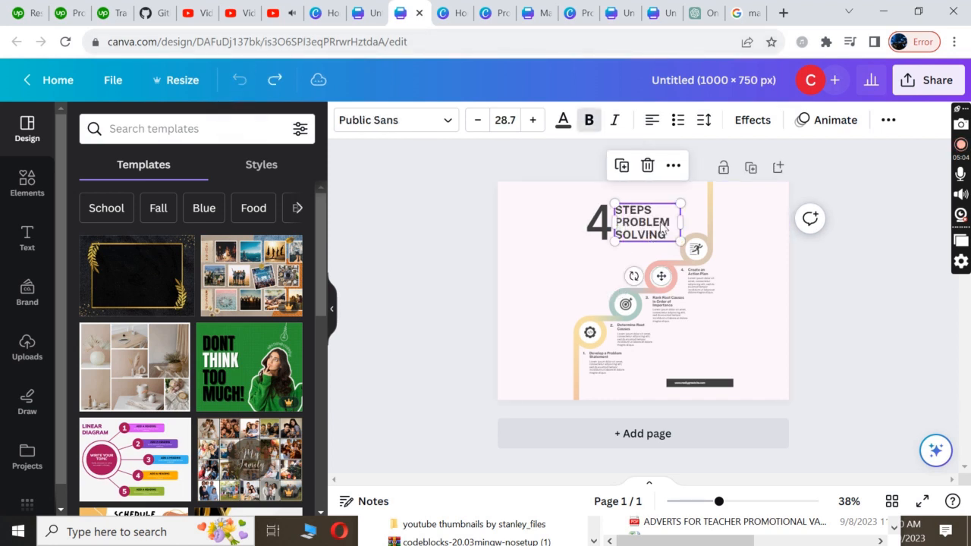
double_click(672, 235)
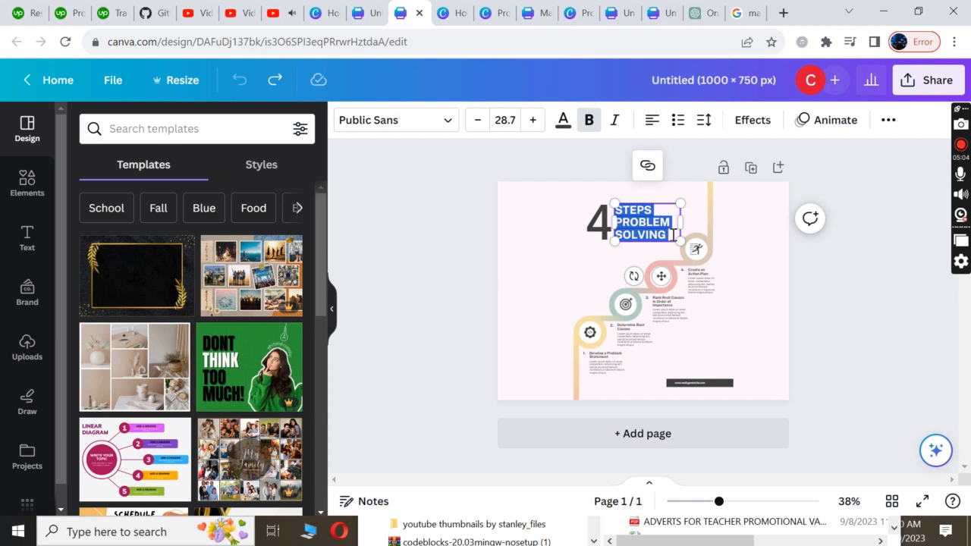
type("DATA")
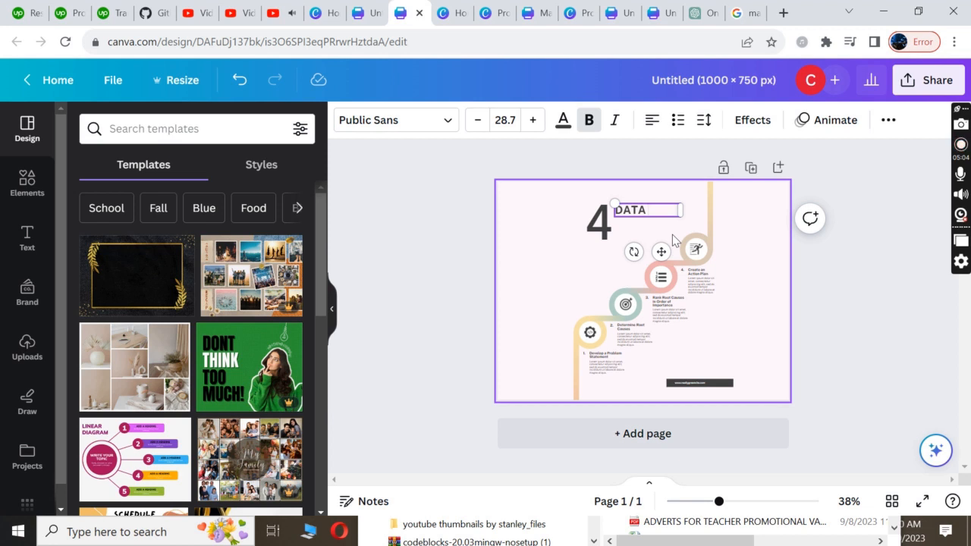
key("BackSpace")
key("BackSpace")
key("BackSpace")
key("BackSpace")
type("VIRTUAL")
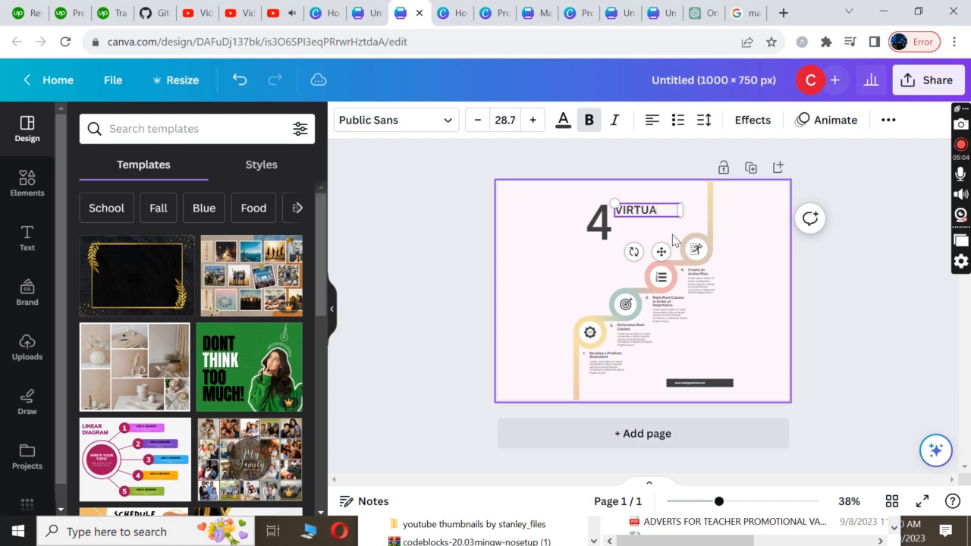
type(" DA")
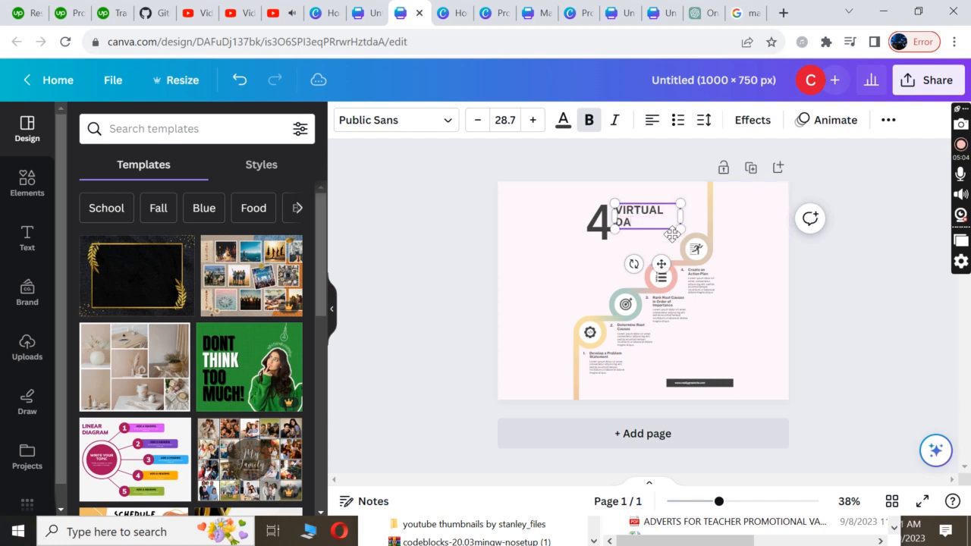
type("TA AL")
key("BackSpace")
type("NKLYST")
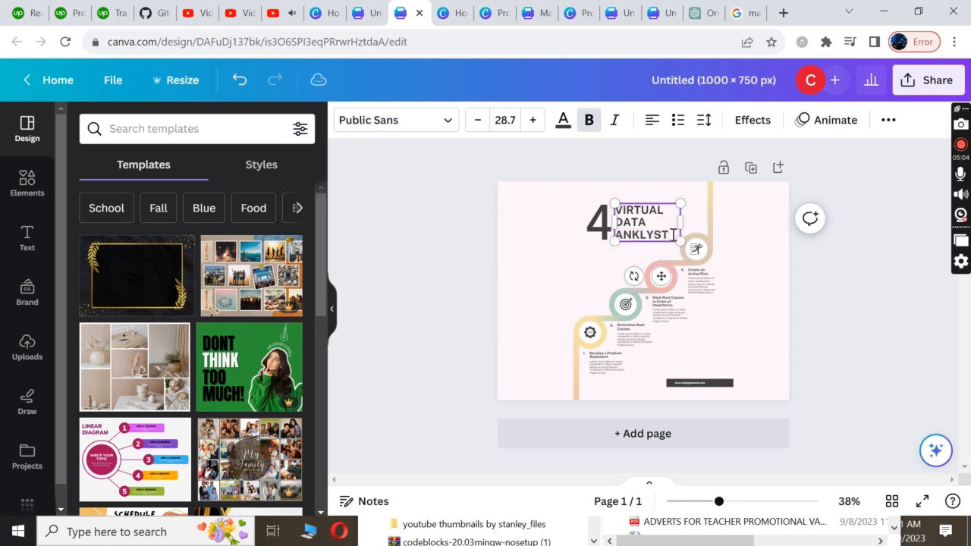
Delete the large "4" and widen the heading's text box in both directions to fit the text on one line.
left_click(601, 216)
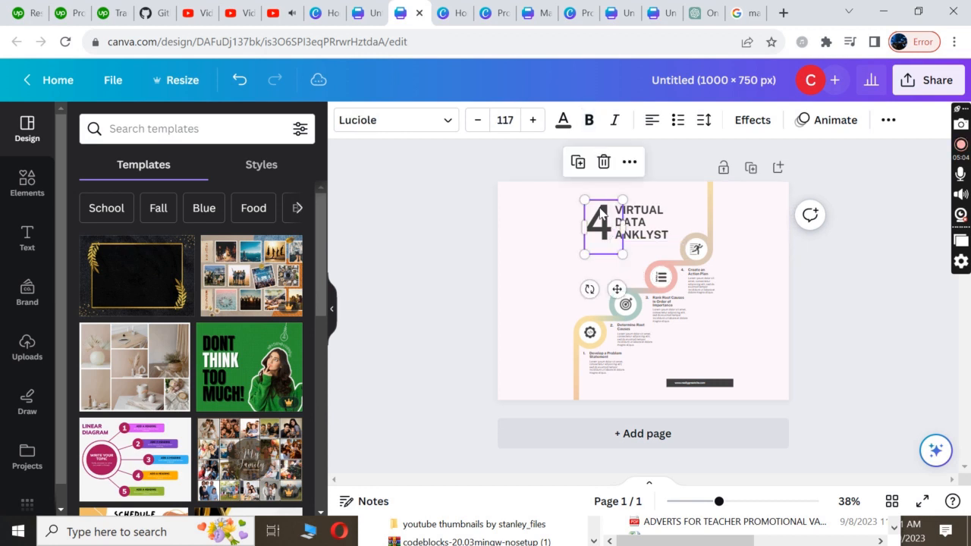
key("Delete")
left_click(646, 230)
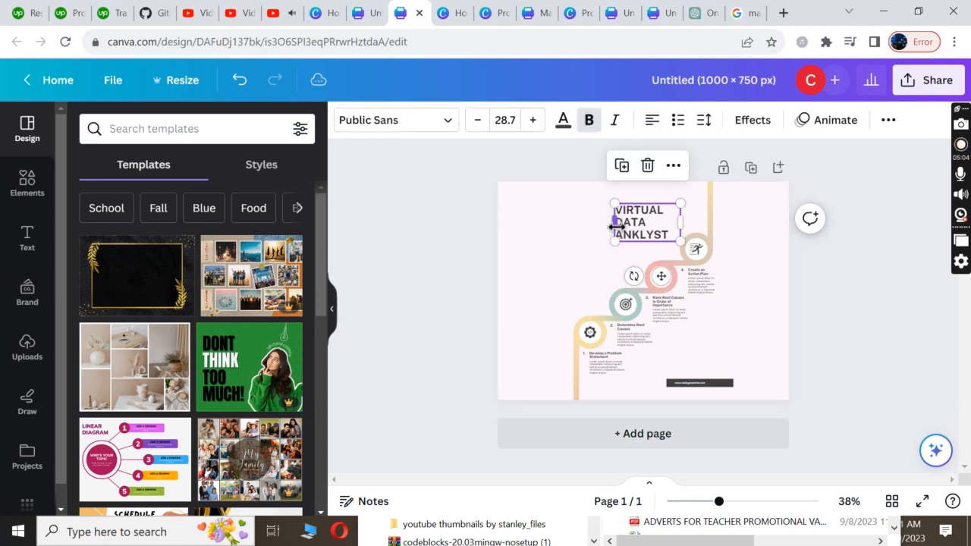
left_click_drag(616, 227, 508, 210)
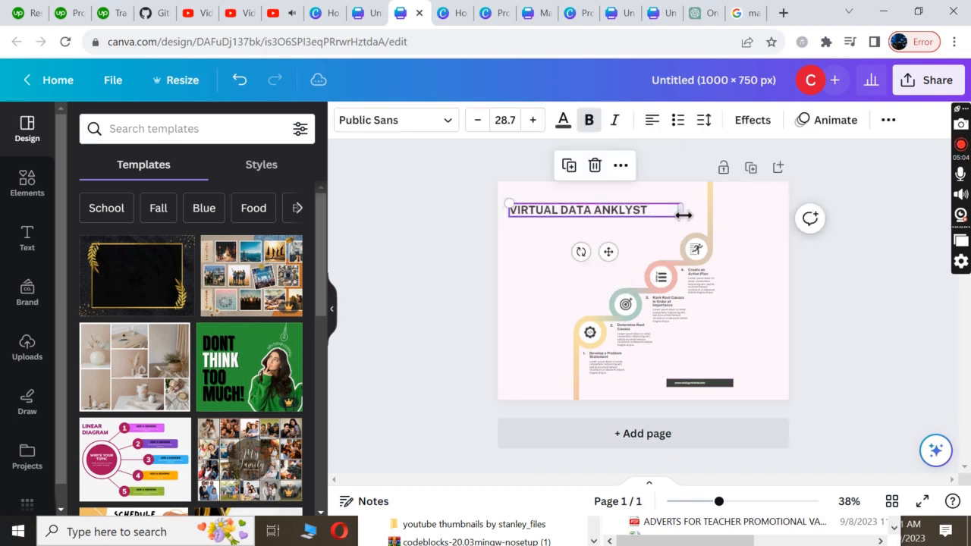
left_click_drag(685, 211, 703, 213)
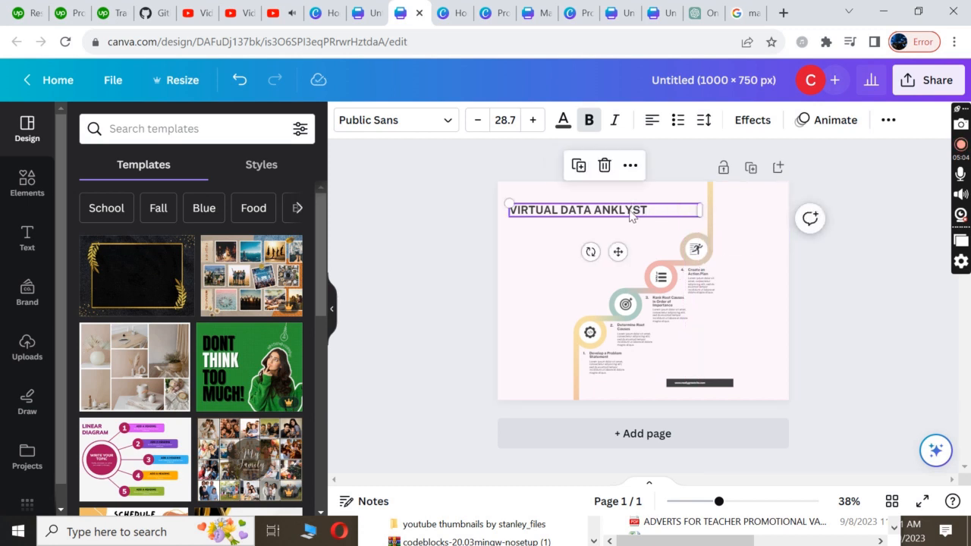
Correct the misspelled last word of the heading to "ANALYST".
double_click(632, 213)
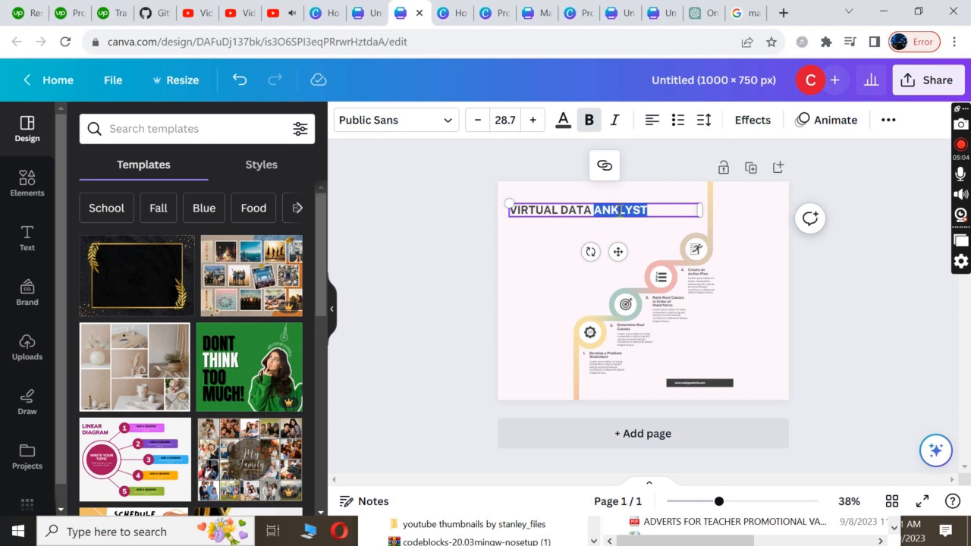
left_click(621, 211)
key("BackSpace")
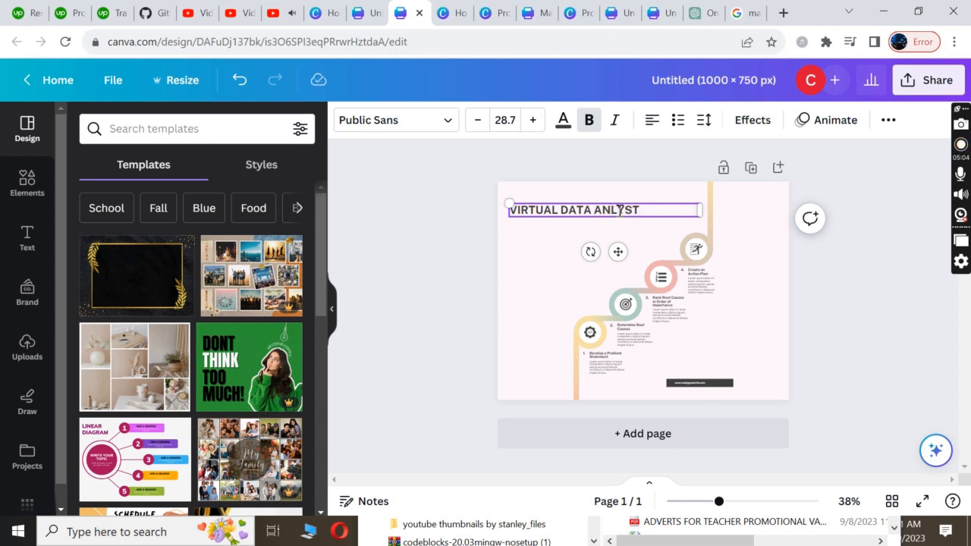
type("A")
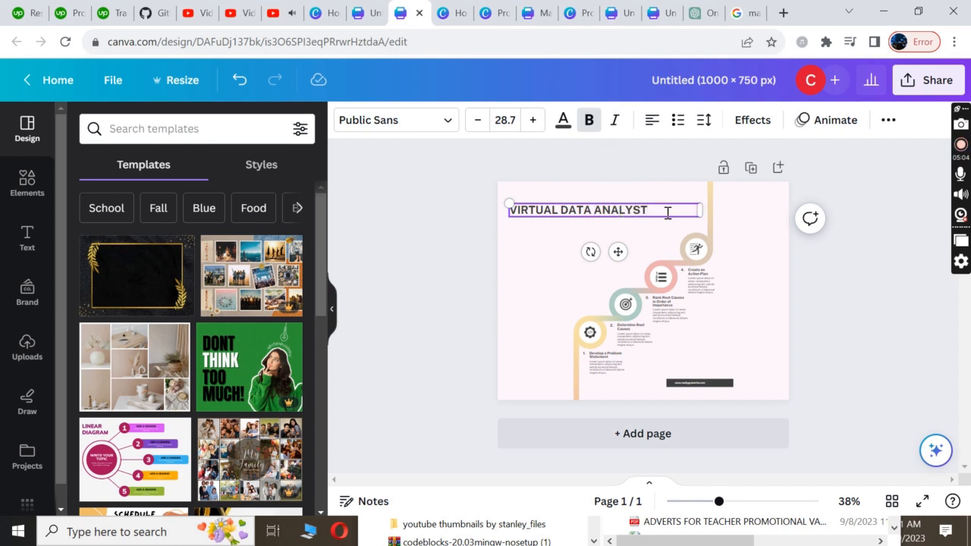
Increase the heading's font size to 41.7.
left_click(534, 123)
left_click(534, 123)
left_click(535, 122)
left_click(534, 123)
left_click(534, 123)
left_click(534, 123)
left_click(534, 123)
left_click(534, 123)
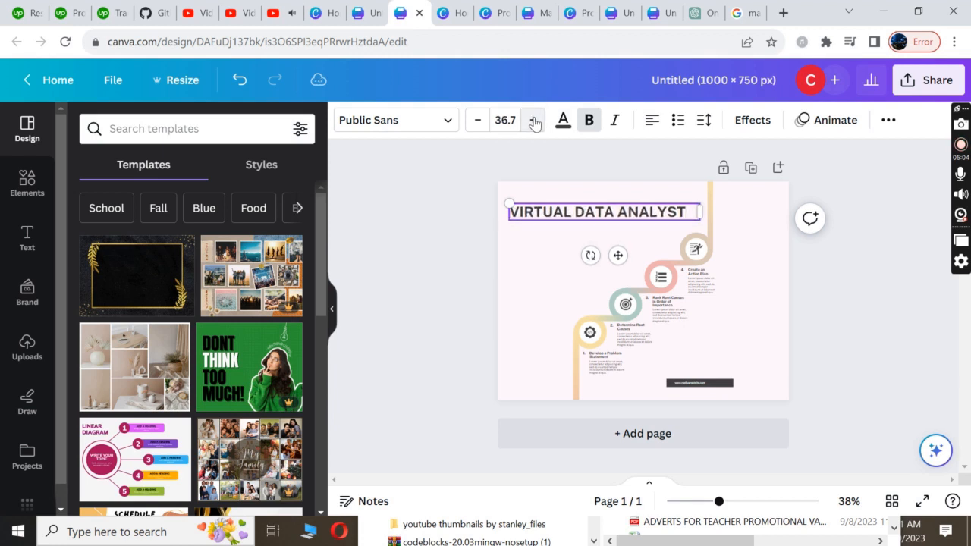
left_click(534, 123)
left_click(535, 123)
left_click(534, 123)
left_click(534, 123)
left_click(534, 123)
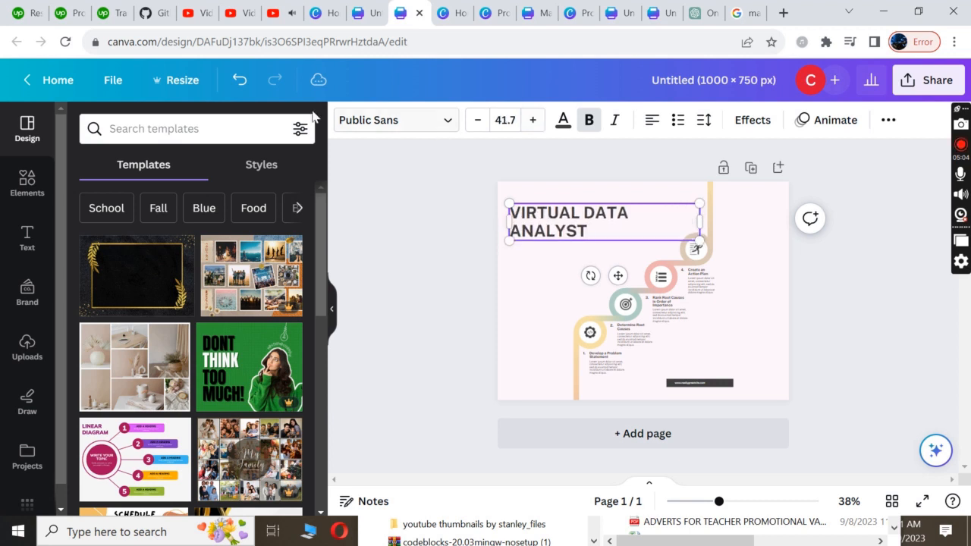
Reduce the heading's font size to 37.7 so that it fits on one line.
left_click(477, 123)
left_click(478, 123)
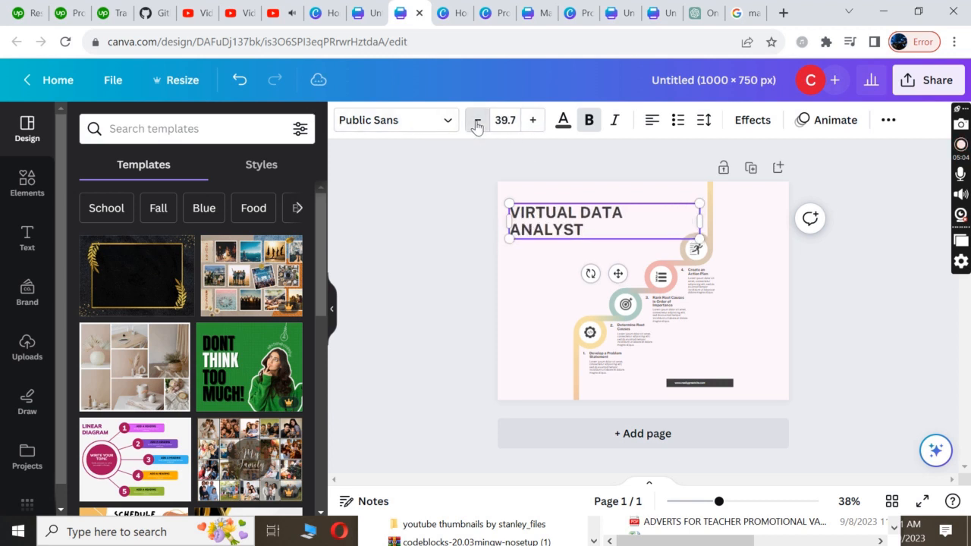
left_click(477, 122)
left_click(477, 123)
left_click(447, 121)
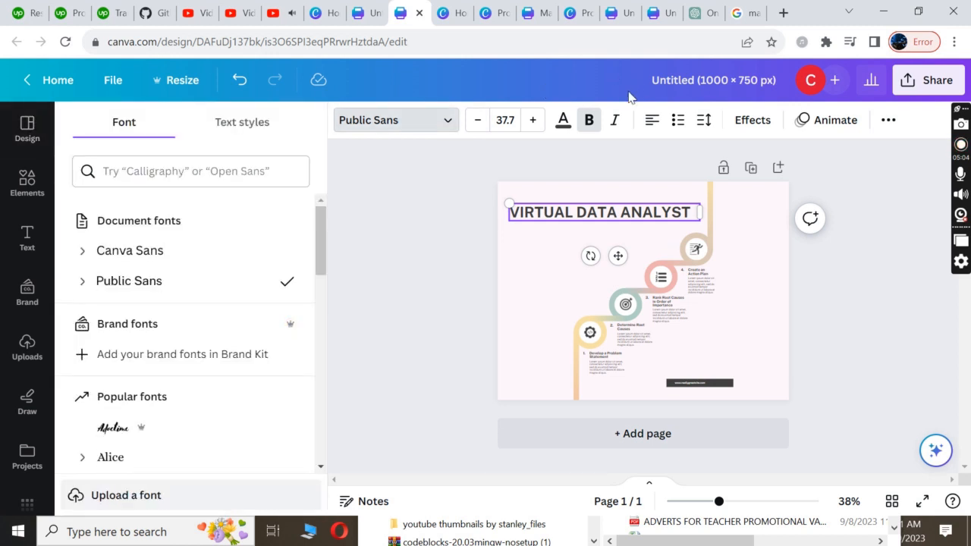
Change the text color of the whole VIRTUAL DATA ANALYST heading to the default solid red.
left_click(568, 120)
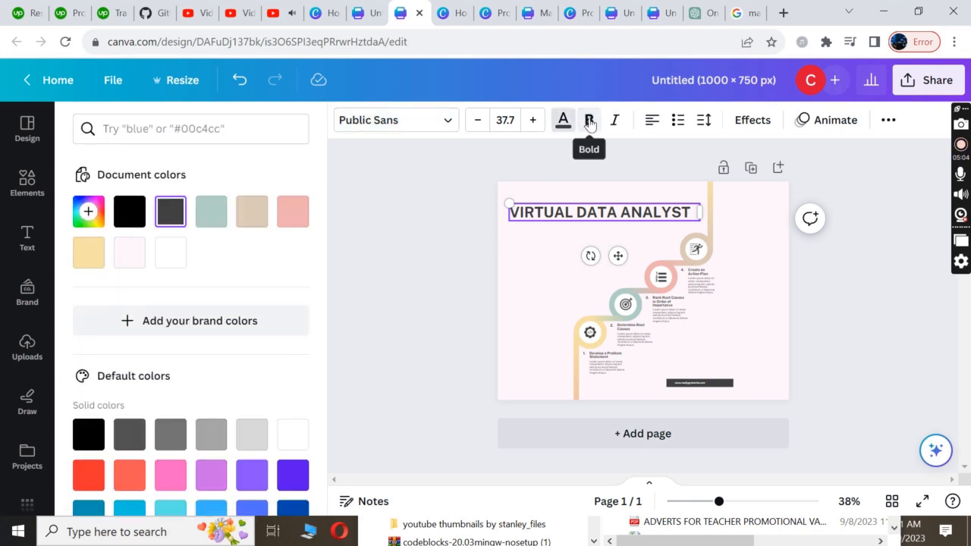
left_click(615, 122)
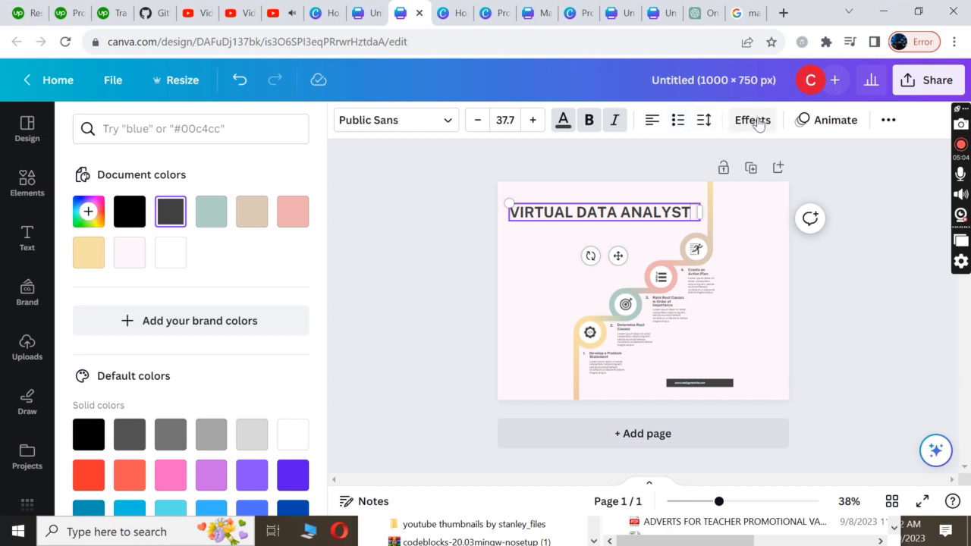
left_click(669, 215)
left_click_drag(696, 211, 507, 212)
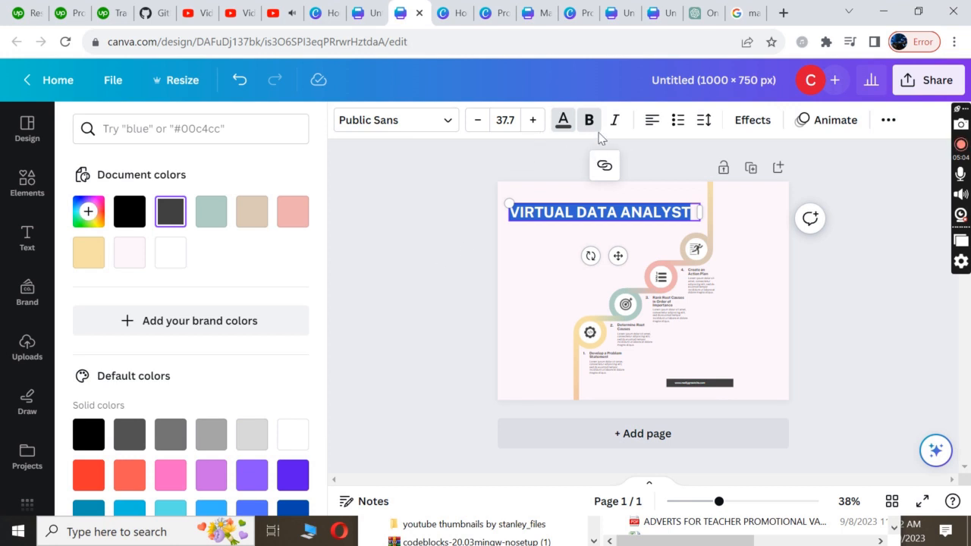
left_click(566, 122)
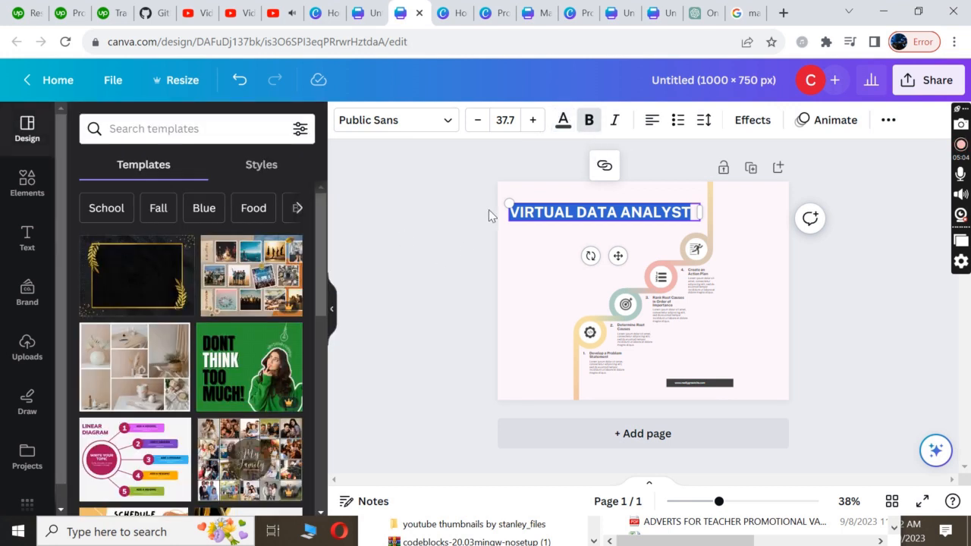
left_click(565, 121)
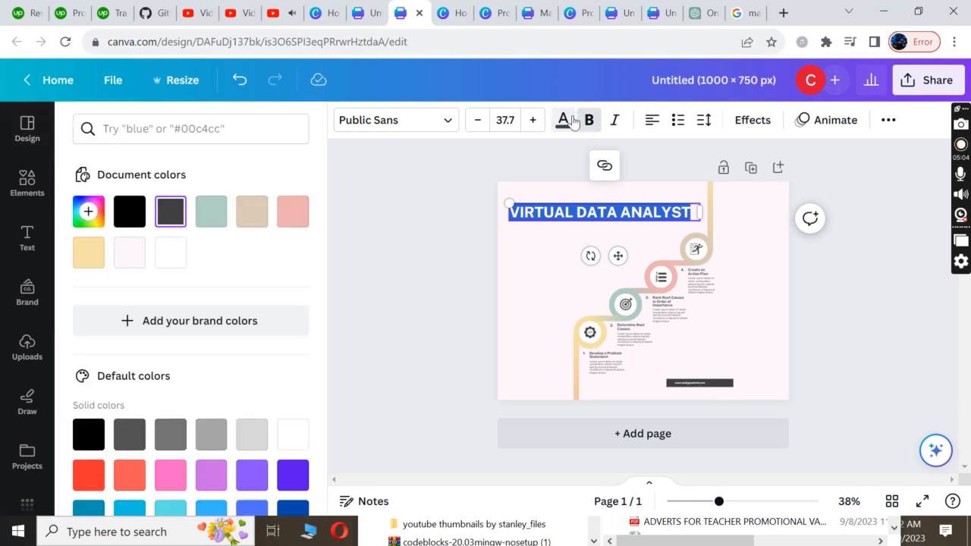
left_click(95, 476)
left_click(513, 337)
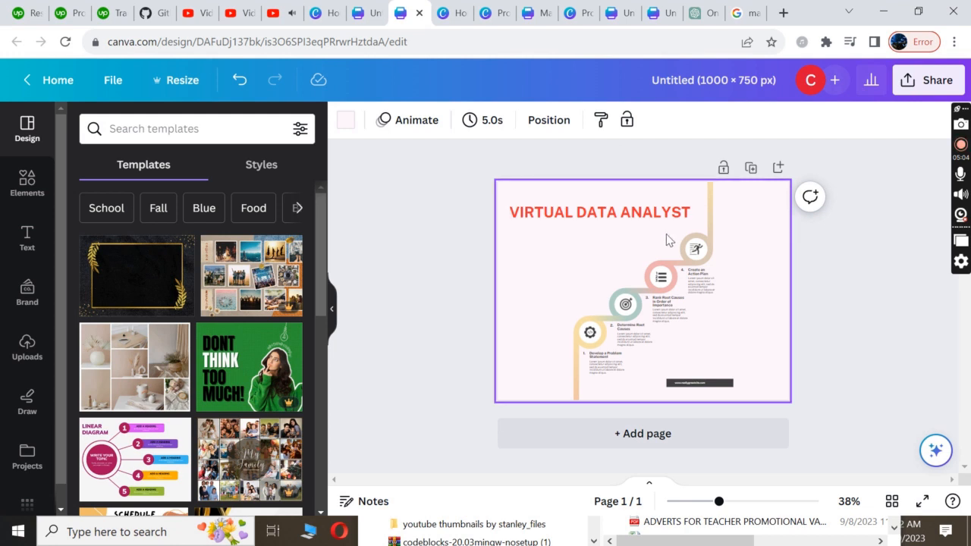
Widen the heading's text box almost to the page's right edge and move the heading up to the top of the page.
left_click(665, 213)
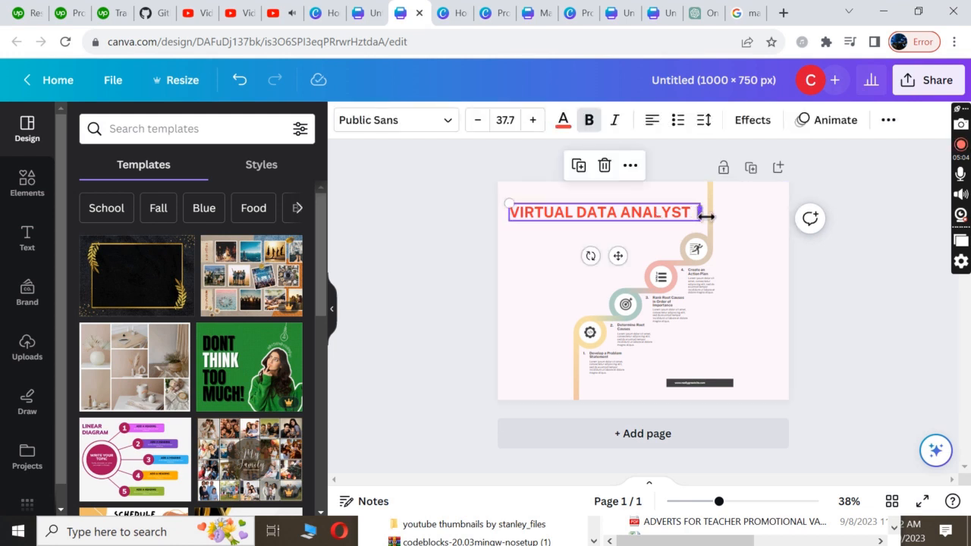
left_click_drag(705, 217, 785, 218)
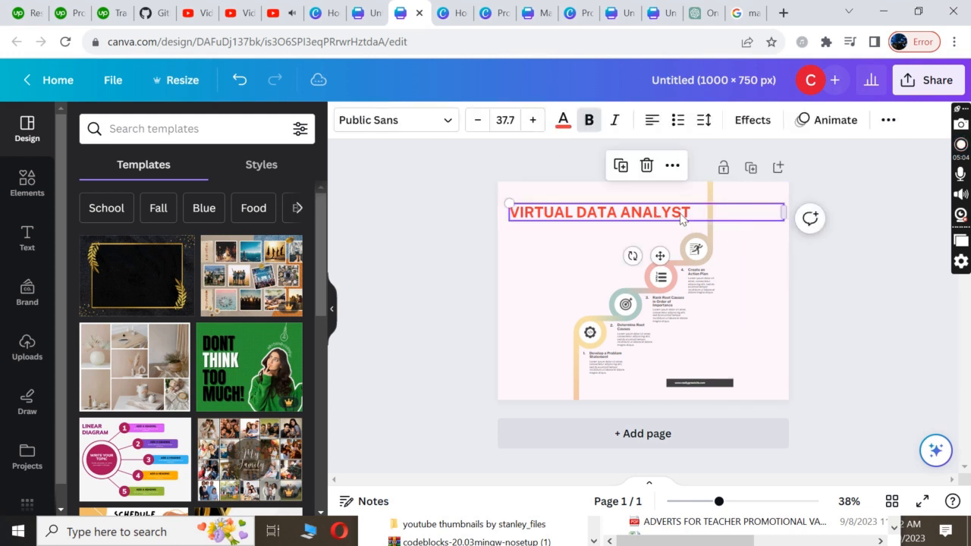
left_click(650, 210)
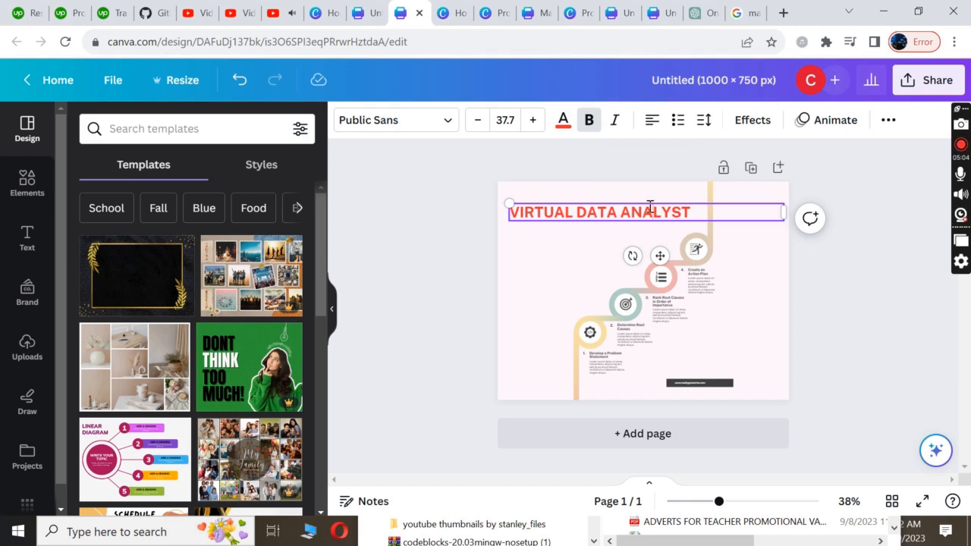
left_click_drag(648, 200, 645, 186)
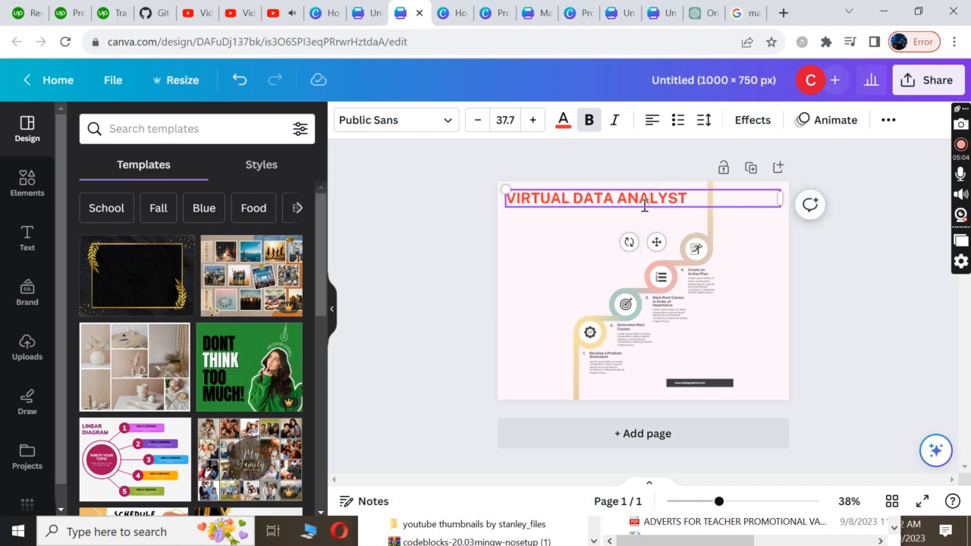
mouse_move(656, 243)
left_mouse_down()
mouse_move(640, 250)
mouse_move(649, 235)
mouse_move(663, 240)
left_mouse_up()
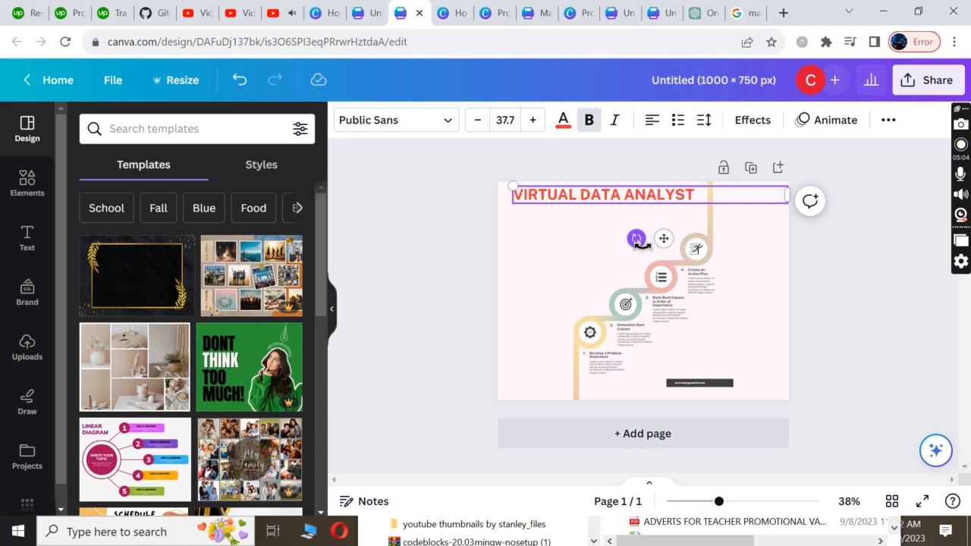
Increase the font size of the whole heading to 46.7.
left_click(657, 196)
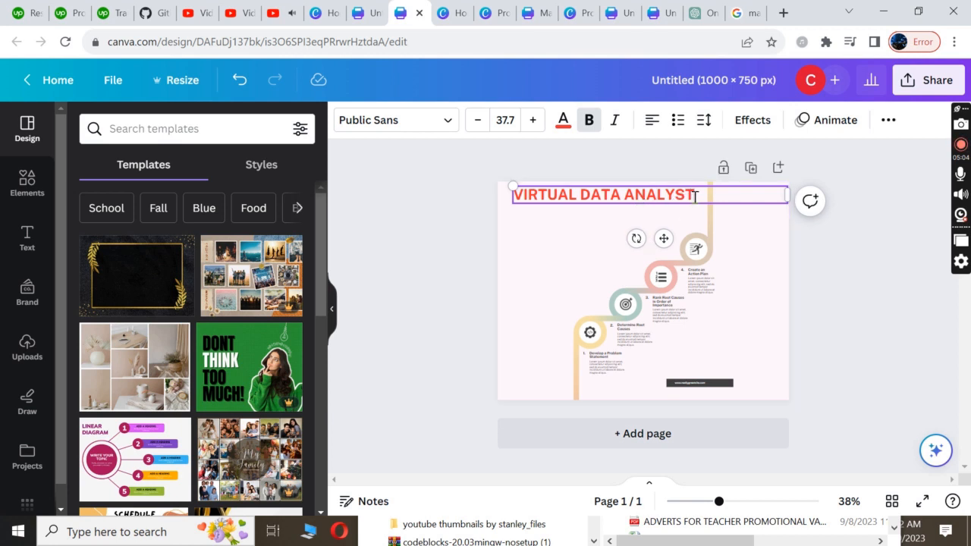
left_click_drag(695, 196, 516, 199)
left_click(532, 123)
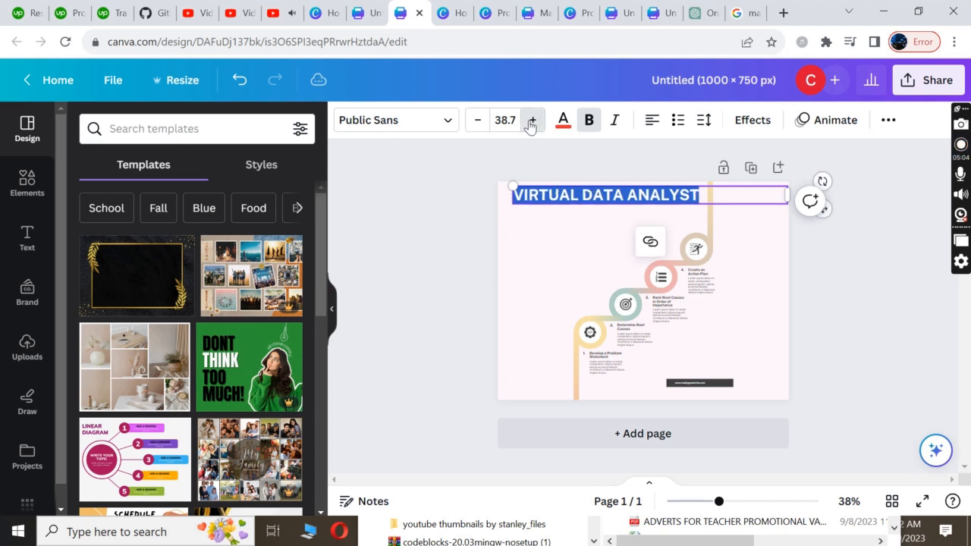
left_click(532, 123)
left_click(532, 123)
left_click(532, 123)
left_click(532, 124)
left_click(531, 124)
left_click(531, 124)
left_click(531, 123)
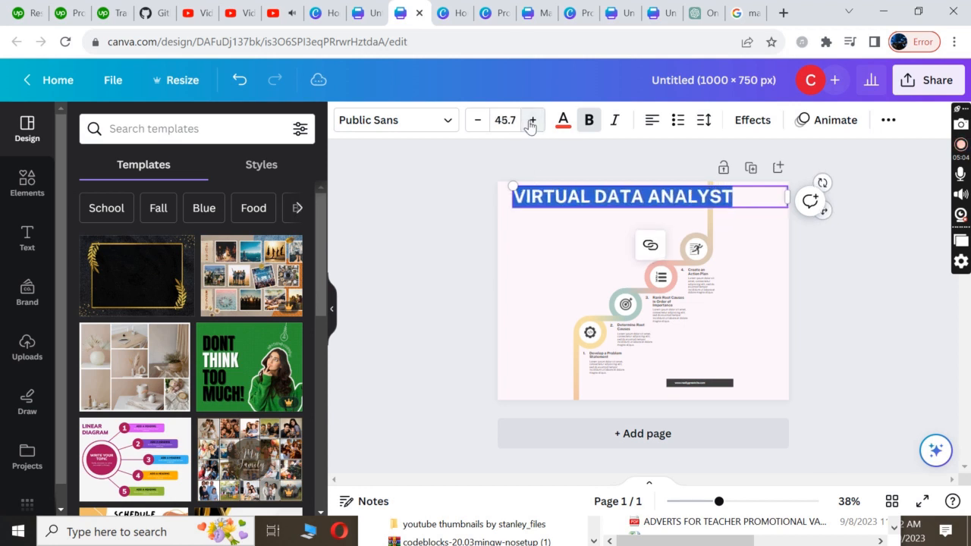
left_click(532, 124)
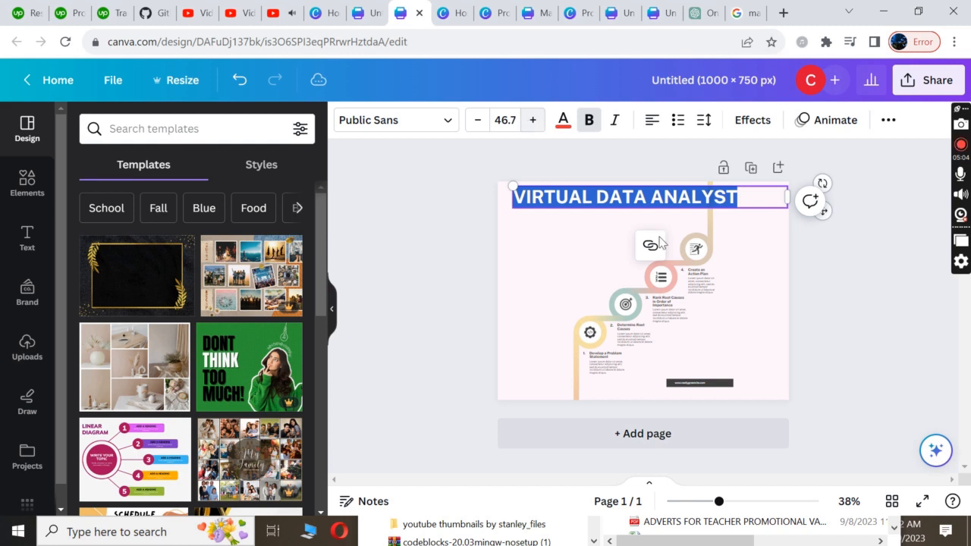
key("Escape")
left_click(759, 298)
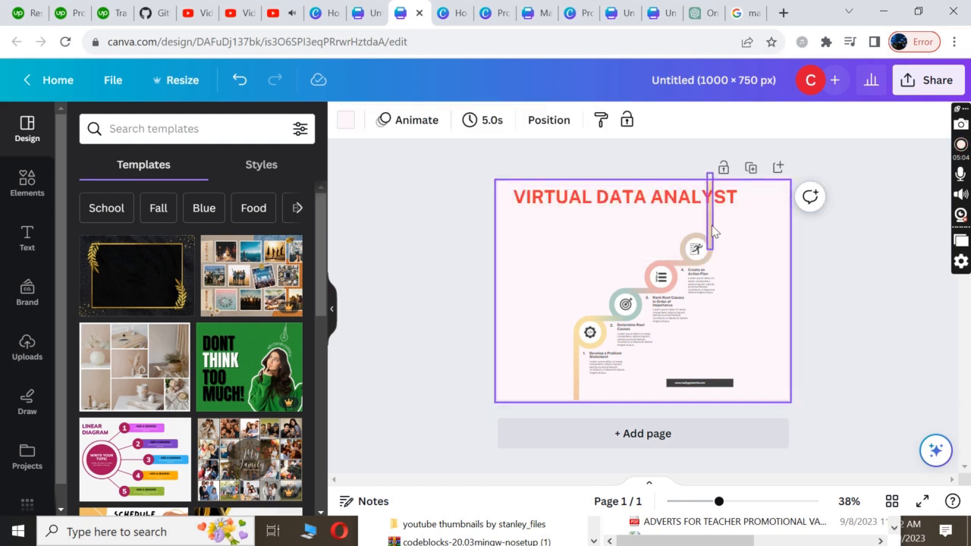
Move step 4's vertical bar, circles, running-figure icon and pink connector to the page's right side, and its title and description to the upper left.
left_click_drag(741, 232, 780, 241)
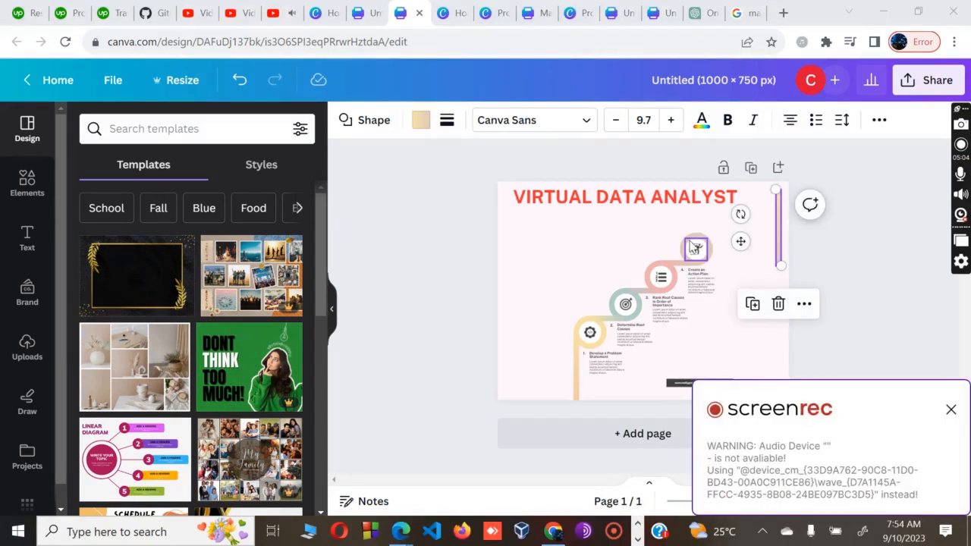
left_click_drag(696, 247, 759, 248)
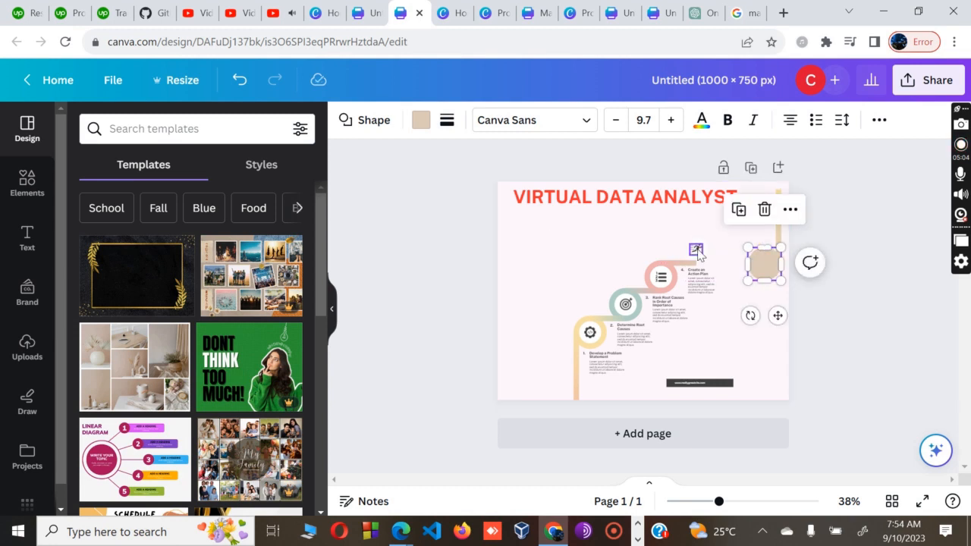
left_click_drag(696, 248, 766, 262)
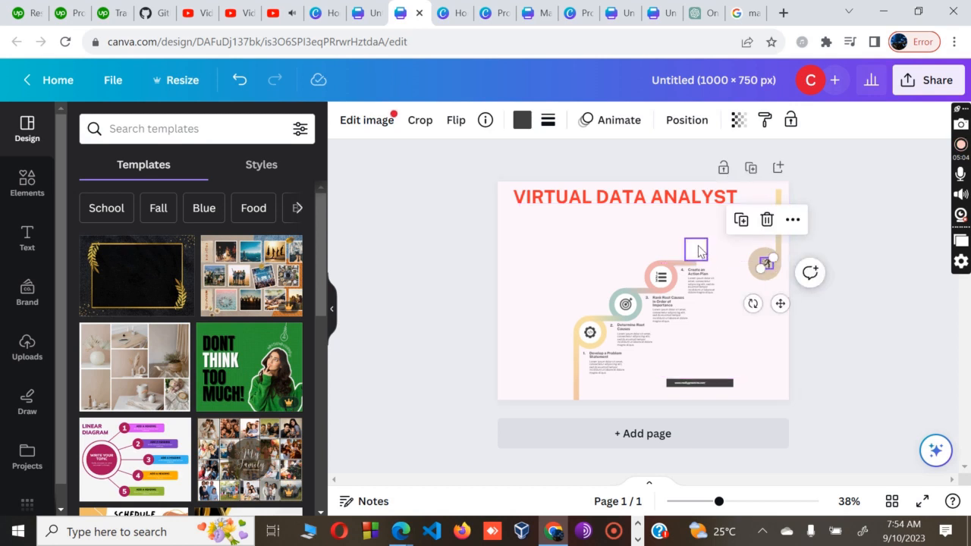
left_click_drag(696, 249, 765, 261)
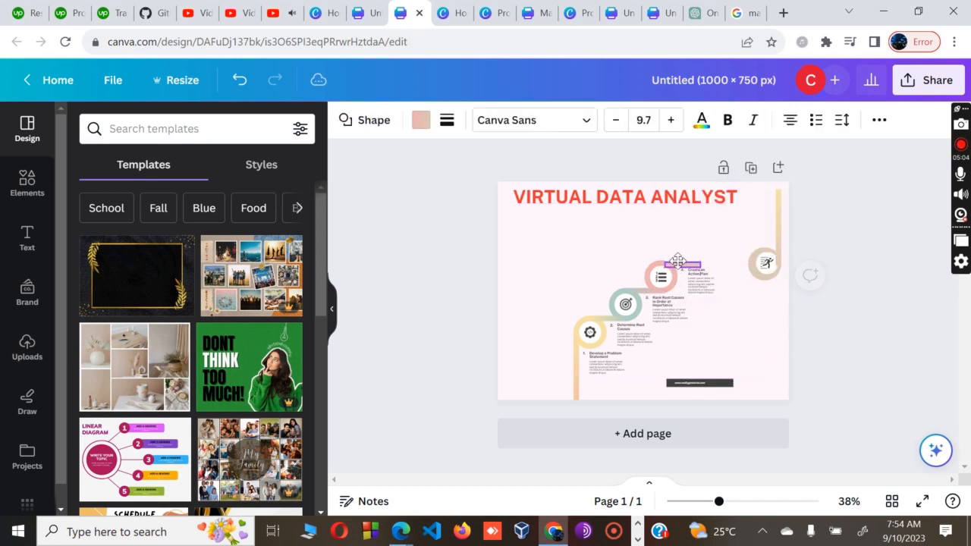
left_click_drag(678, 261, 584, 255)
left_click_drag(702, 289, 567, 270)
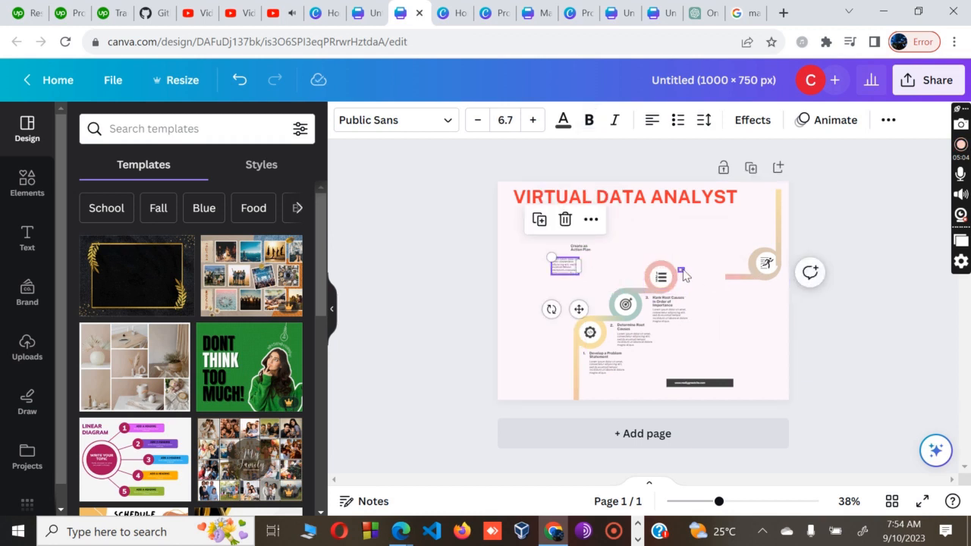
Stretch the short line beside the number 4 up toward the heading, and shift the heading slightly right.
left_click(685, 274)
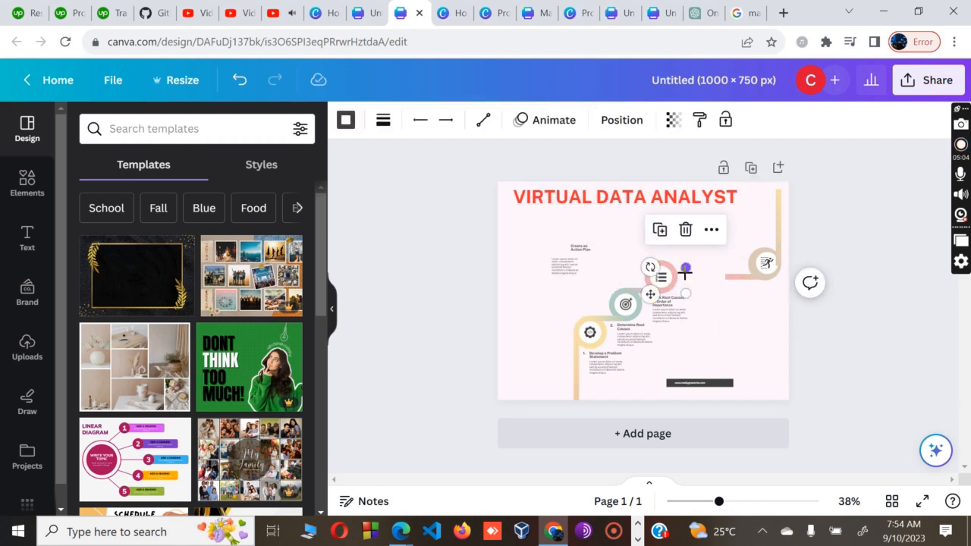
left_click_drag(686, 269, 636, 248)
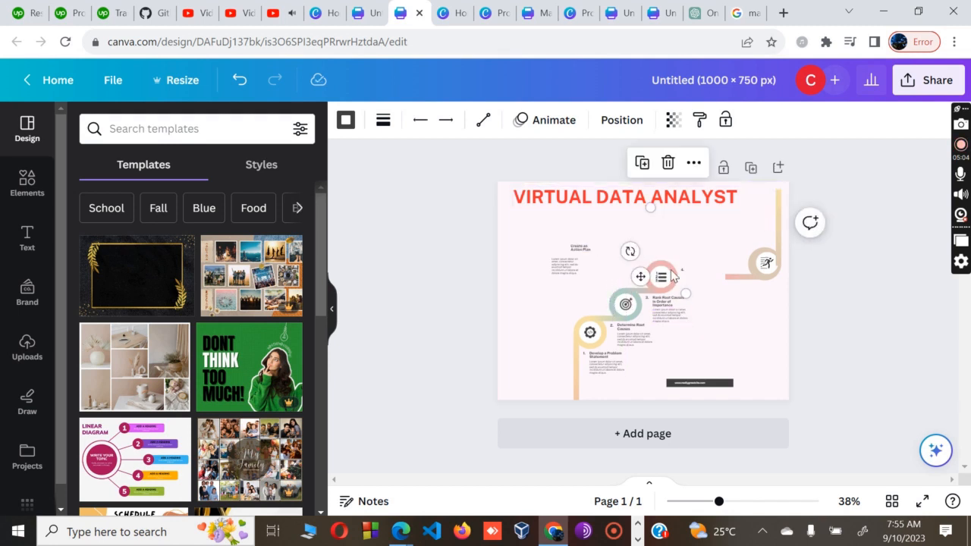
left_click_drag(672, 277, 680, 271)
left_click(744, 310)
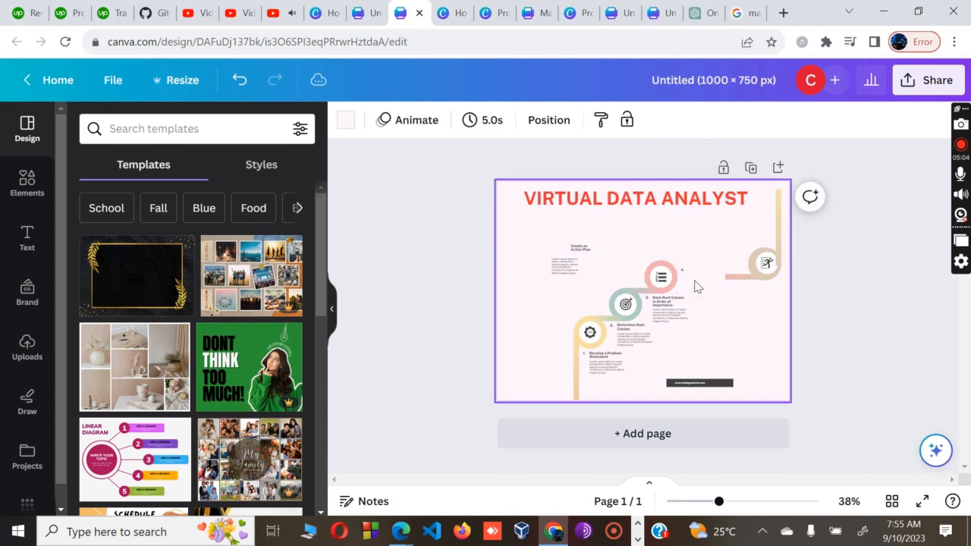
Move step 3's pink circle and list icon to the right, below the relocated pink connector.
left_click_drag(659, 273, 721, 279)
left_click(694, 326)
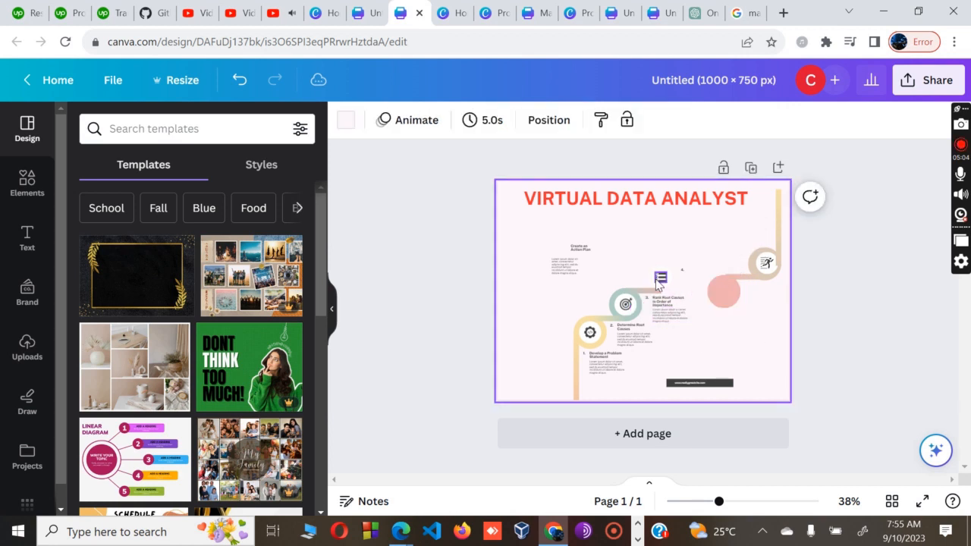
left_click_drag(659, 283, 722, 317)
Enlarge the white circle behind the running-figure icon and the beige circle around it.
left_click(767, 264)
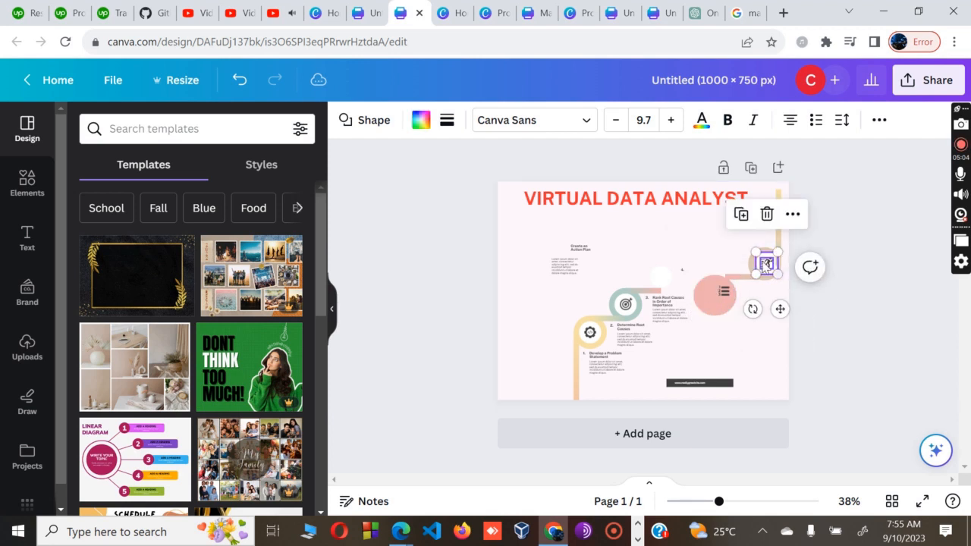
left_click_drag(756, 253, 748, 252)
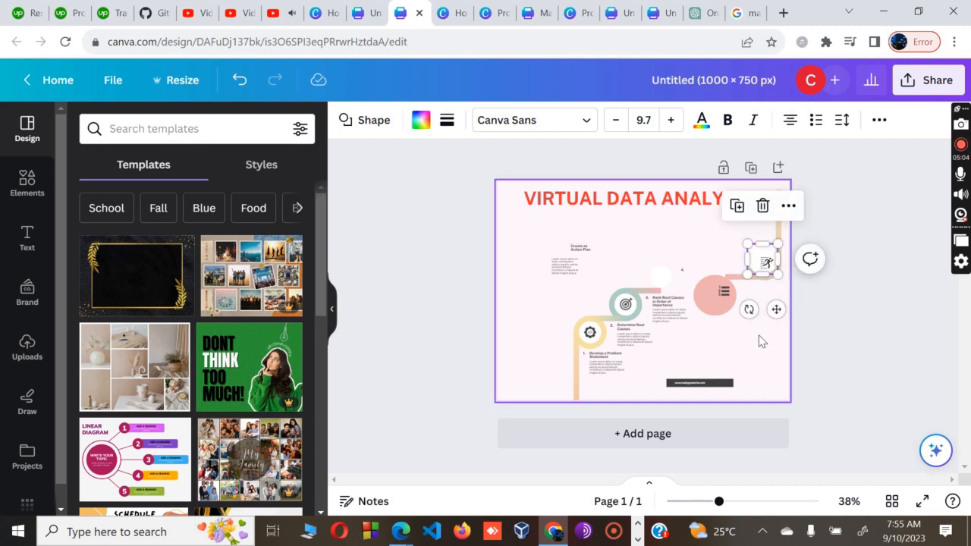
left_click(762, 347)
left_click(774, 276)
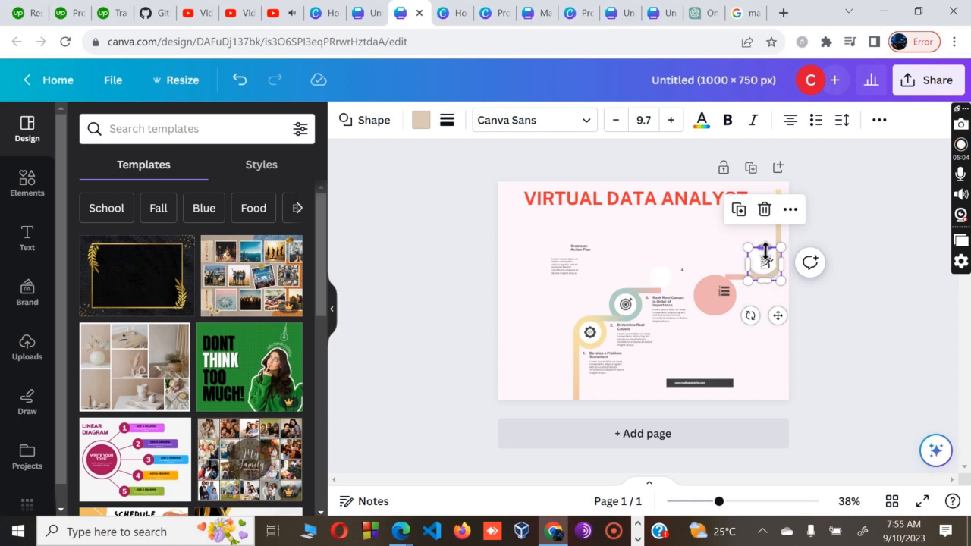
left_click_drag(764, 247, 746, 261)
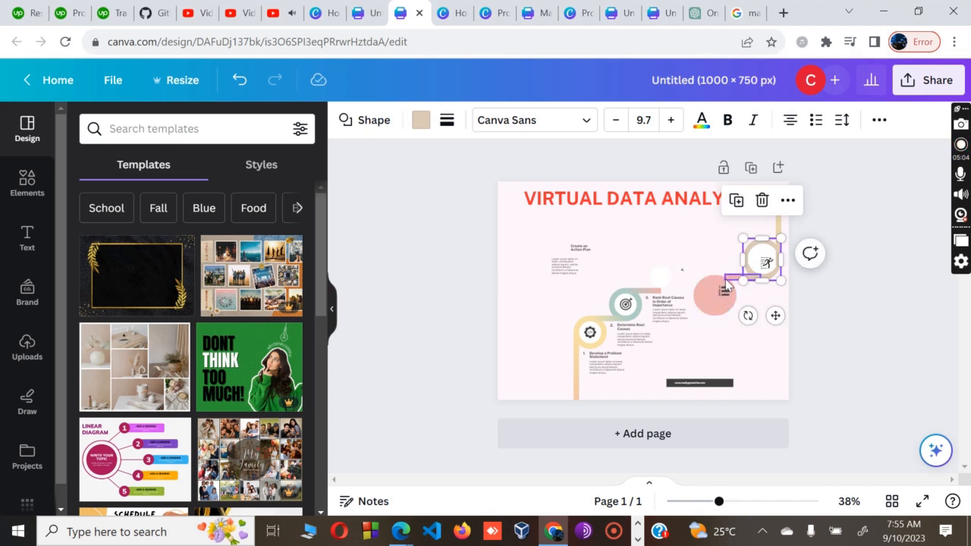
Extend the pink connector left over the relocated pink circle and center the list icon in that circle.
left_click(727, 283)
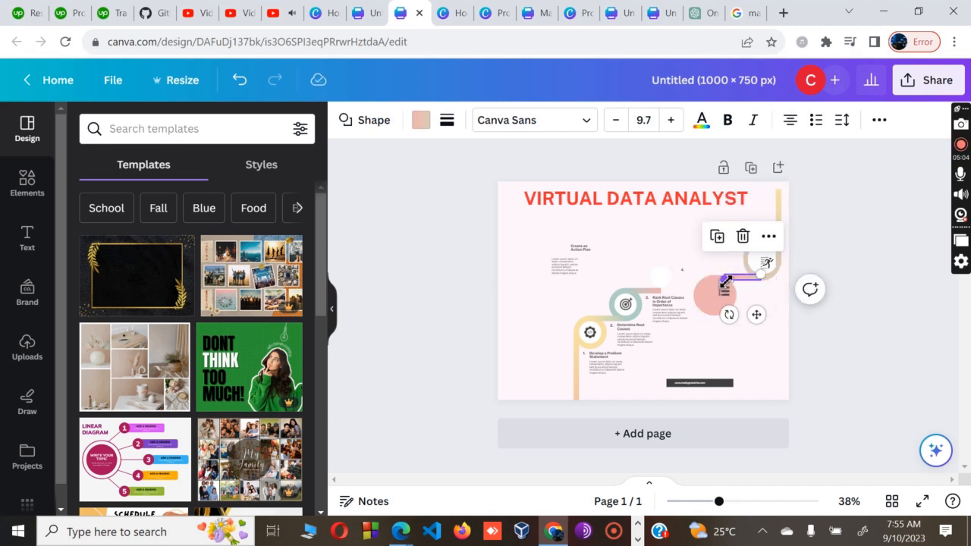
left_click_drag(726, 281, 714, 283)
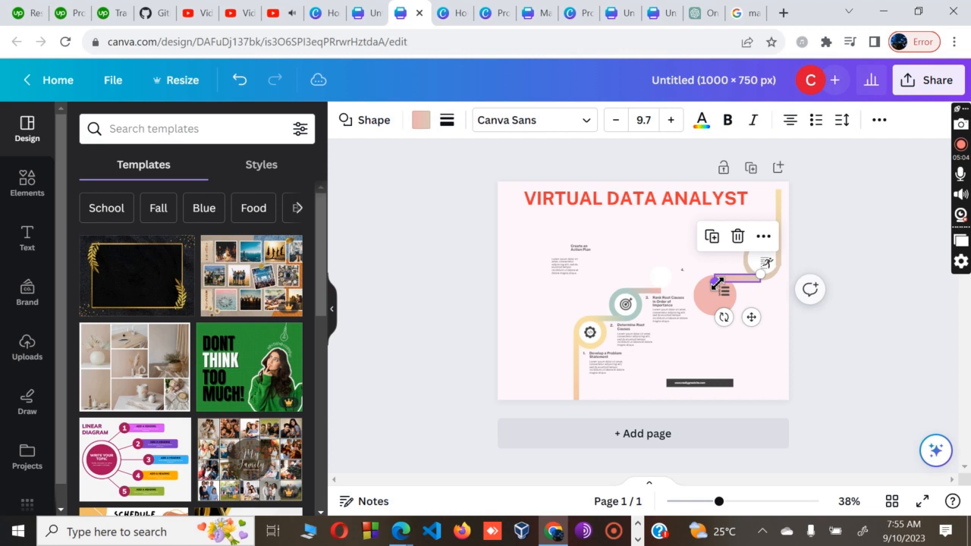
left_click(770, 280)
scroll(770, 280, "down", 1)
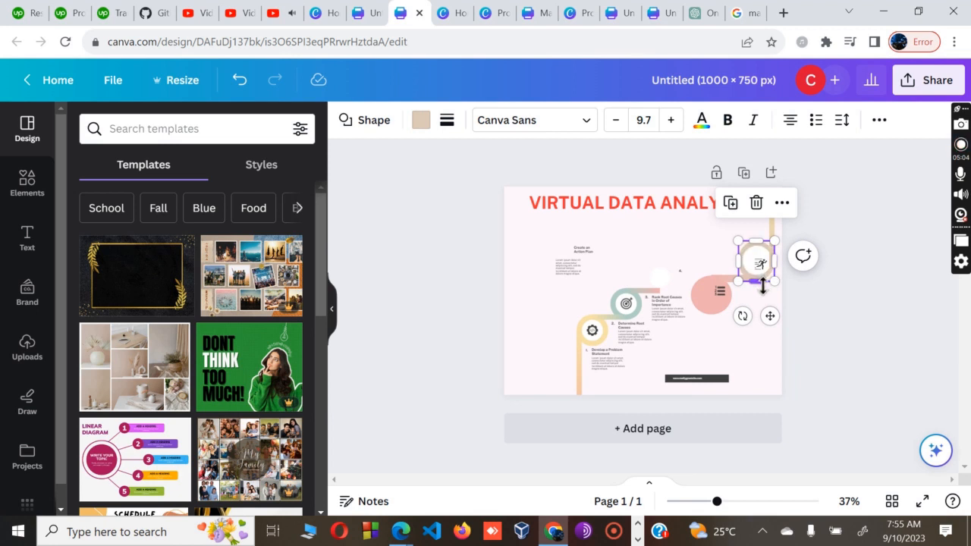
left_click_drag(764, 284, 711, 295)
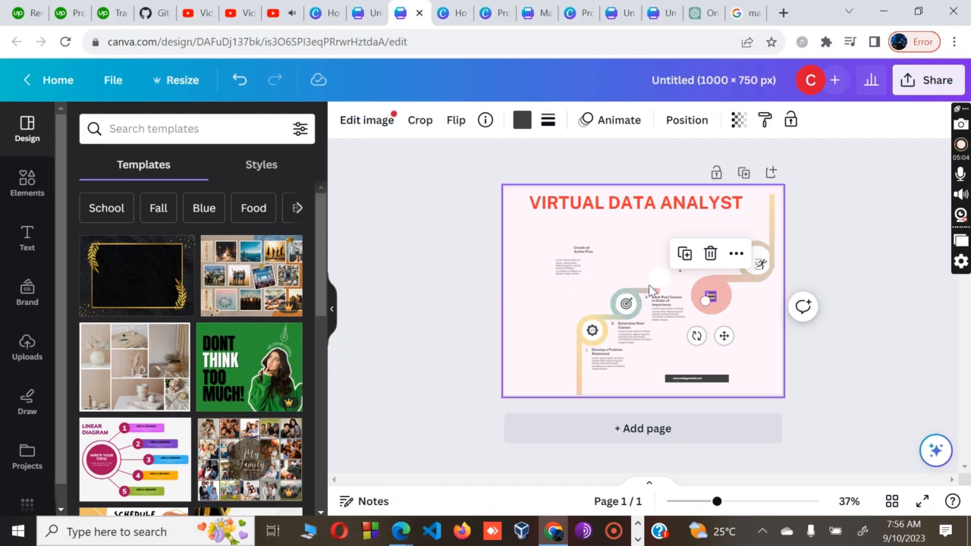
Attach the teal-to-pink connector to the pink circle and stretch it left, moving the target icon out of its teal circle.
left_click_drag(647, 292, 692, 313)
left_click_drag(625, 303, 654, 323)
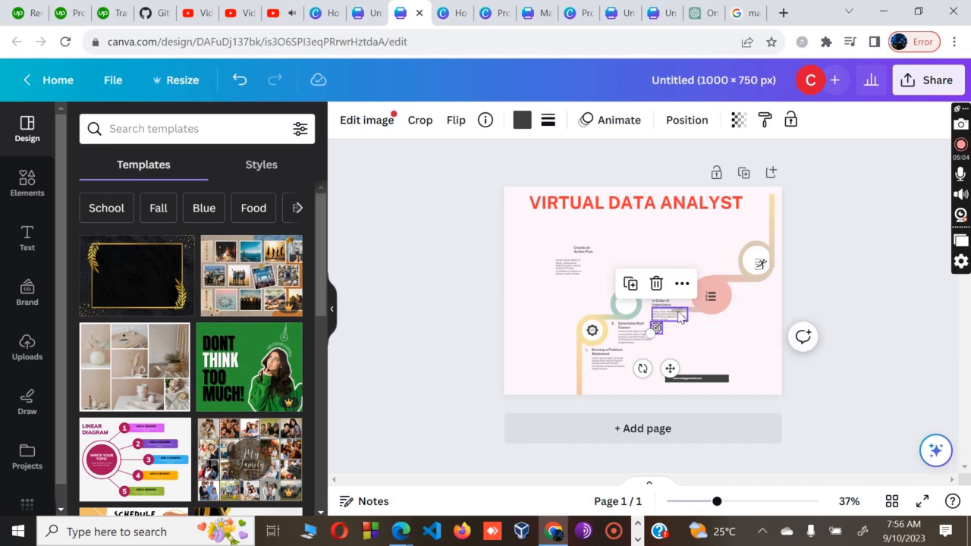
left_click(688, 313)
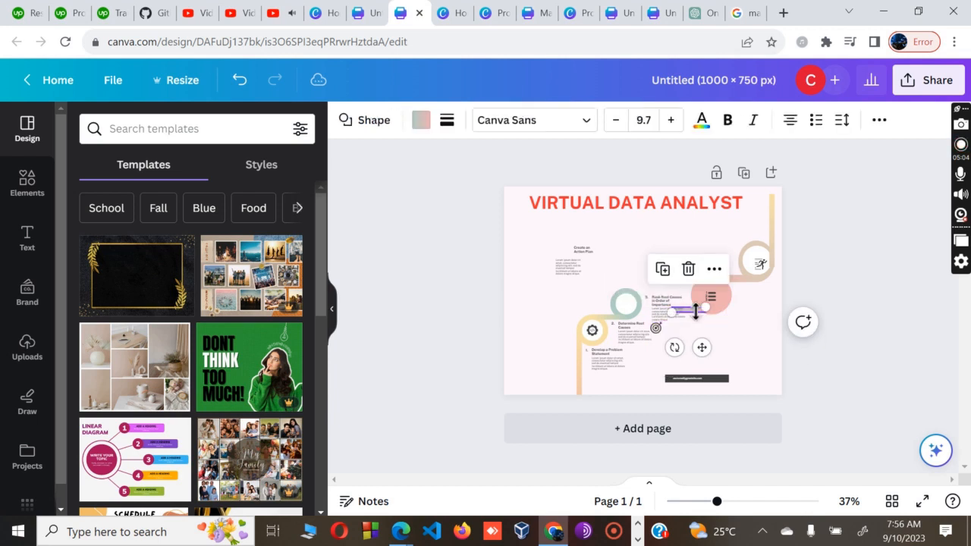
left_click_drag(672, 315, 655, 311)
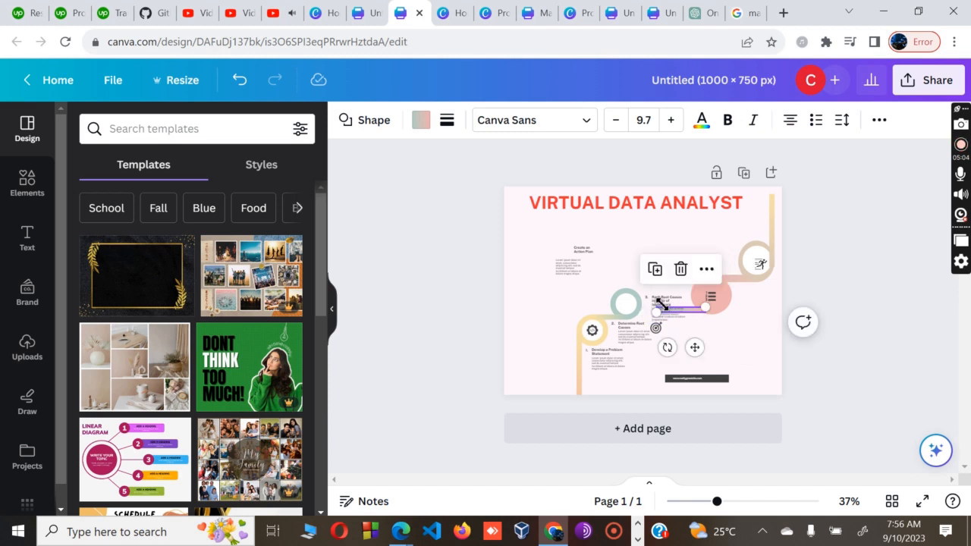
left_click(721, 336)
Move step 3's heading and body text up into the empty area below the VIRTUAL DATA ANALYST heading.
left_click(667, 307)
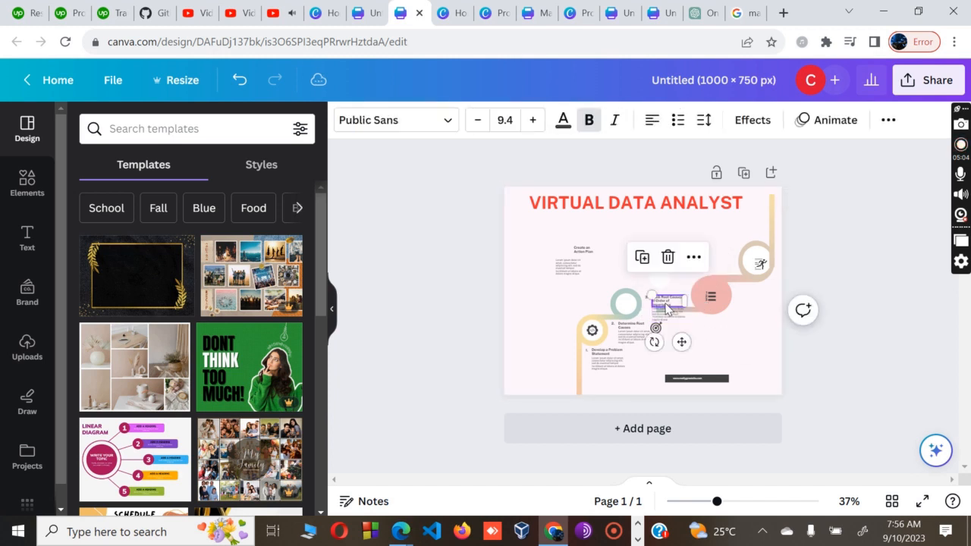
left_click_drag(667, 307, 665, 241)
left_click(675, 319)
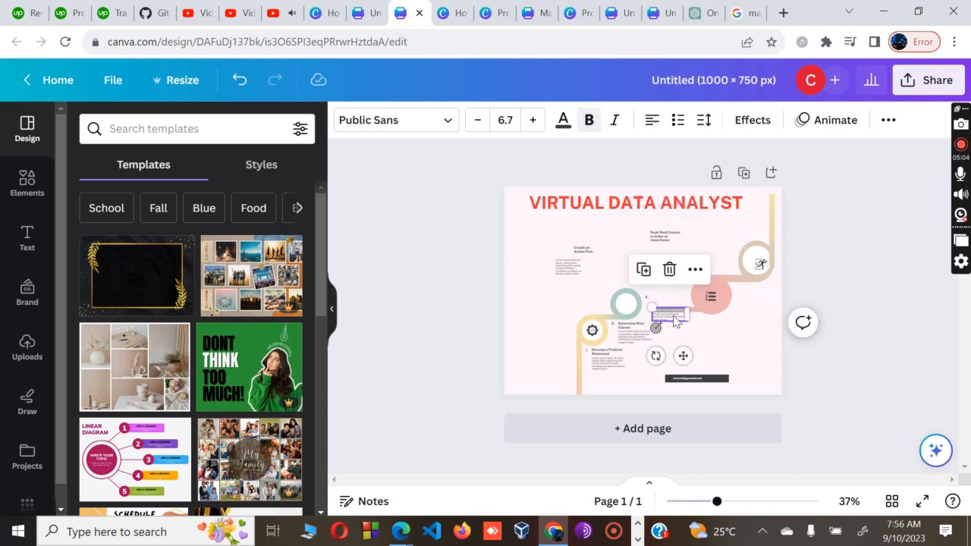
left_click_drag(675, 319, 625, 225)
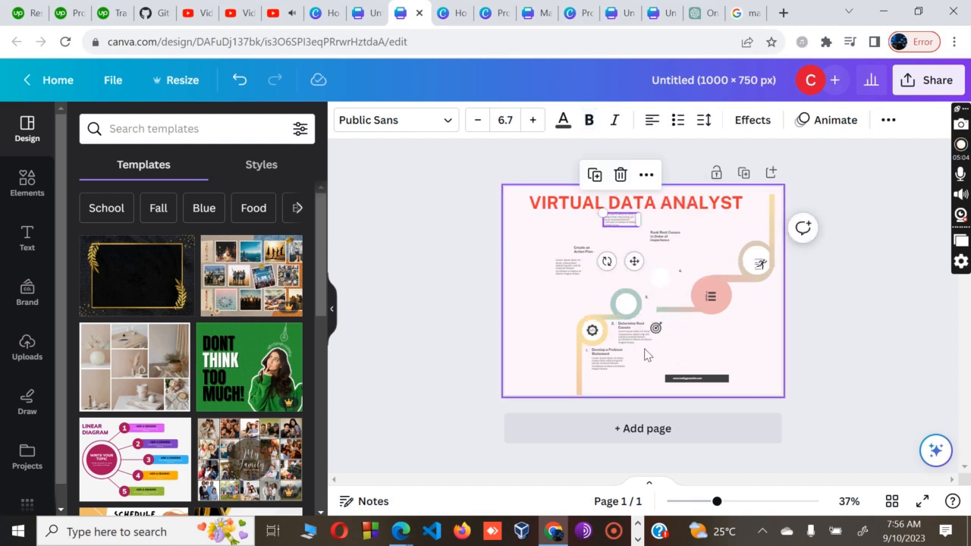
Move step 2's teal circle and inner white circle to the left end of the pink connector, and center the target icon inside.
left_click_drag(656, 328, 570, 297)
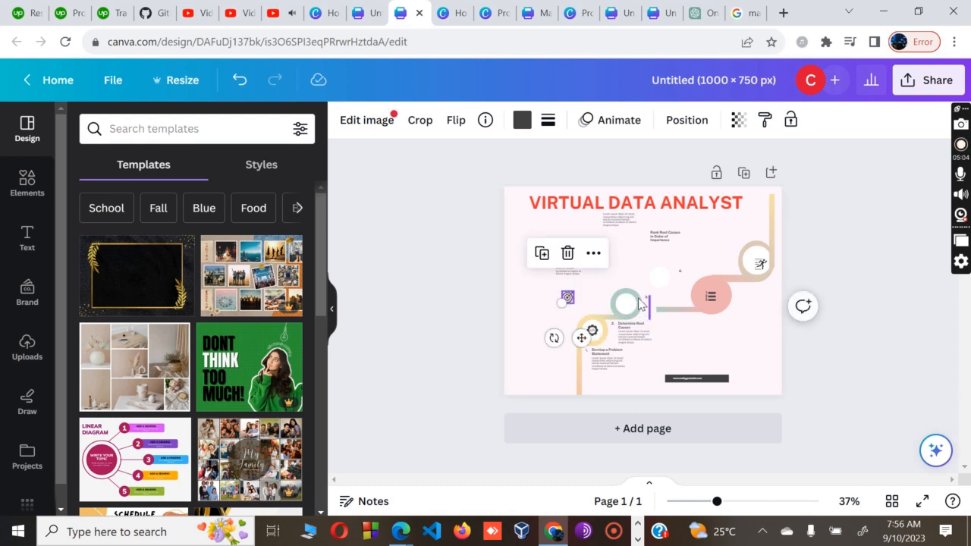
left_click_drag(630, 303, 661, 312)
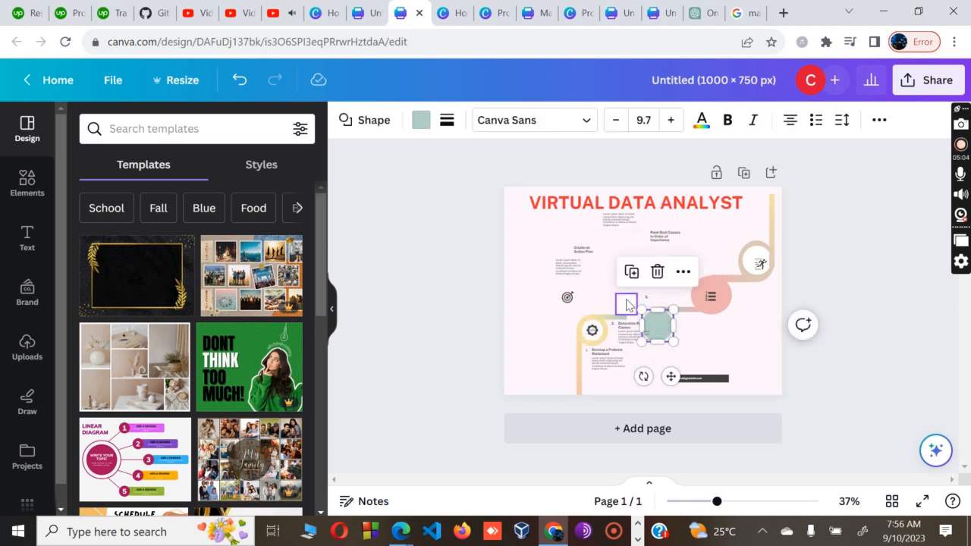
left_click(627, 305)
left_click_drag(627, 304, 657, 326)
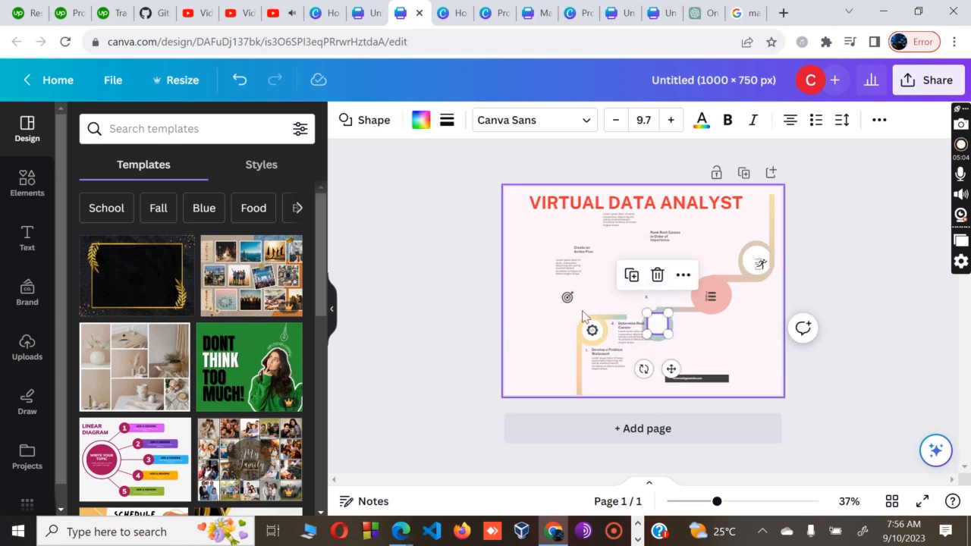
left_click_drag(567, 297, 578, 266)
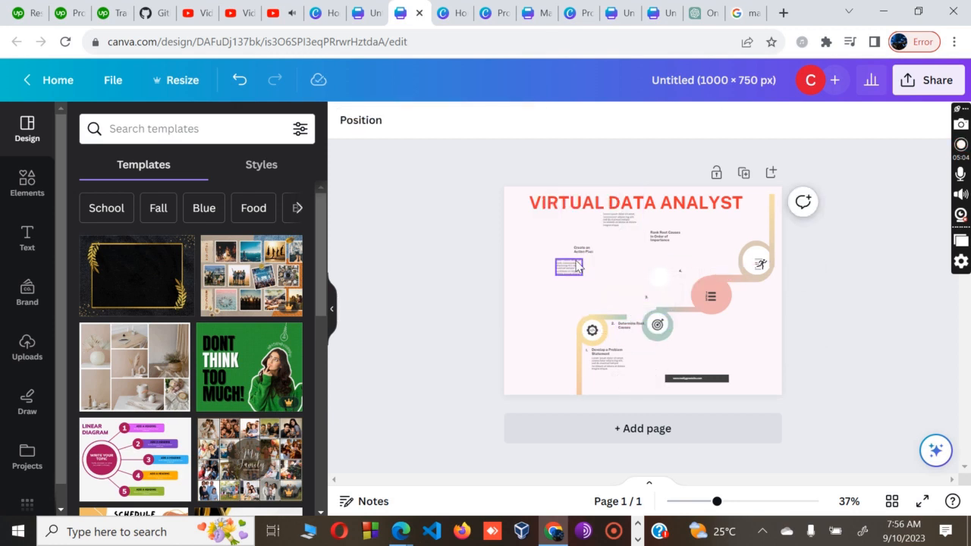
Delete step 2's "Determine Root Causes" heading and move the yellow-to-teal connector to the bottom of the relocated teal circle.
left_click(623, 325)
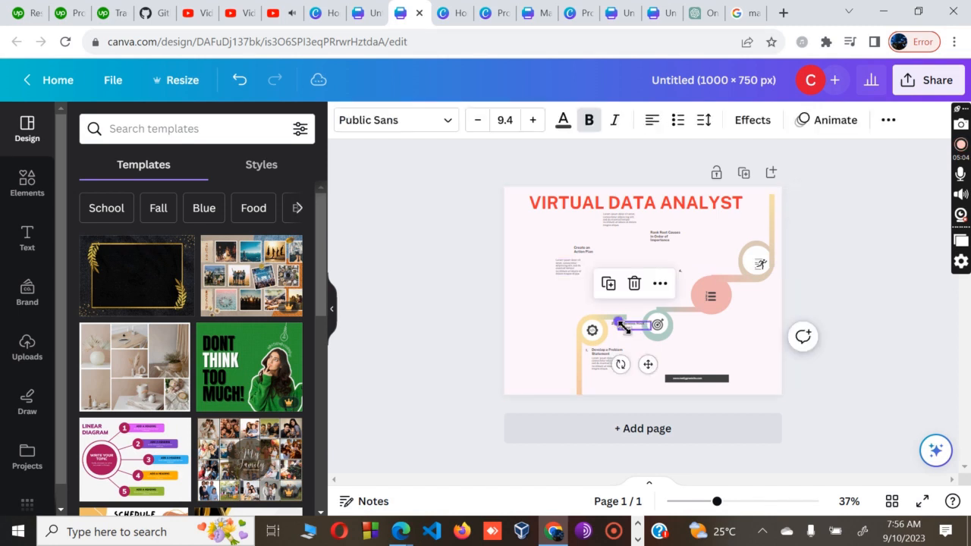
key("Delete")
left_click_drag(616, 321, 644, 337)
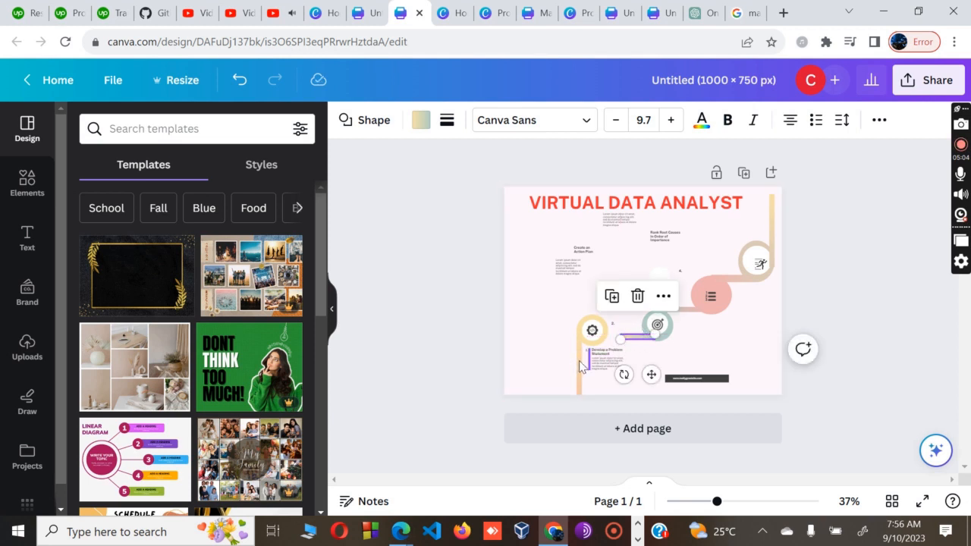
Shift the short line beside step 1 left and stretch the yellow connector left toward the gear icon's circle.
left_click(581, 364)
left_click(594, 334)
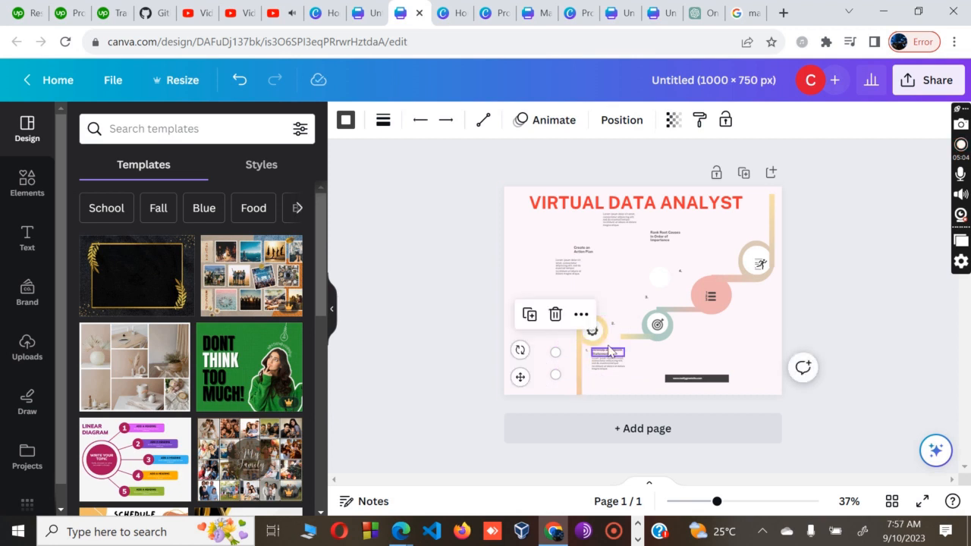
left_click(594, 330)
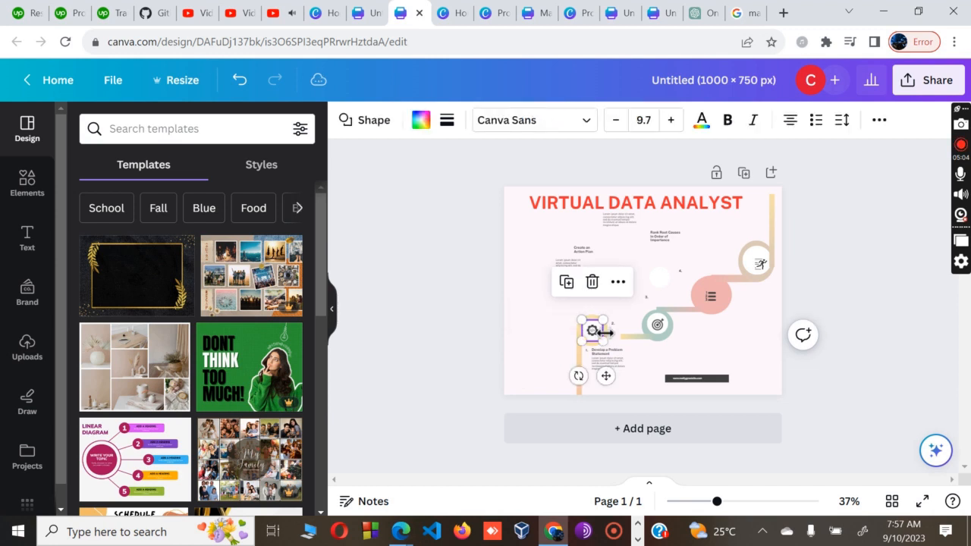
left_click(627, 343)
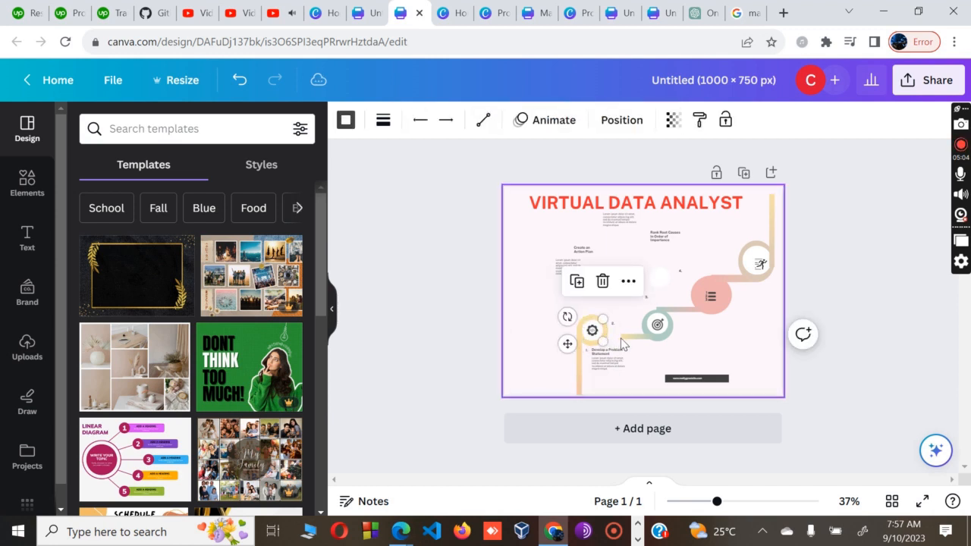
left_click(624, 340)
left_click_drag(622, 339, 593, 335)
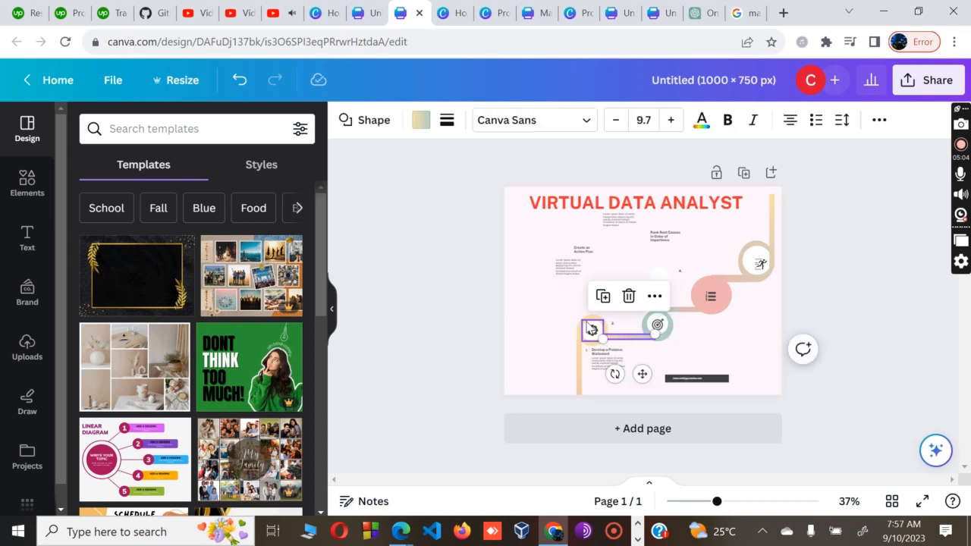
Move step 1's yellow circle down to the left end of the yellow connector and shift the vertical beige bar left.
left_click(593, 330)
left_click_drag(594, 330, 608, 345)
left_click(704, 347)
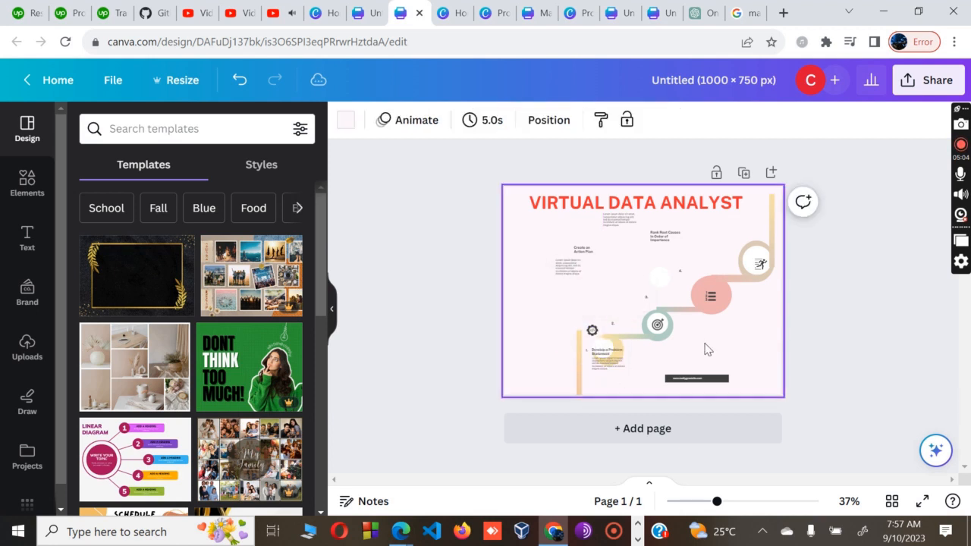
left_click_drag(585, 367, 566, 367)
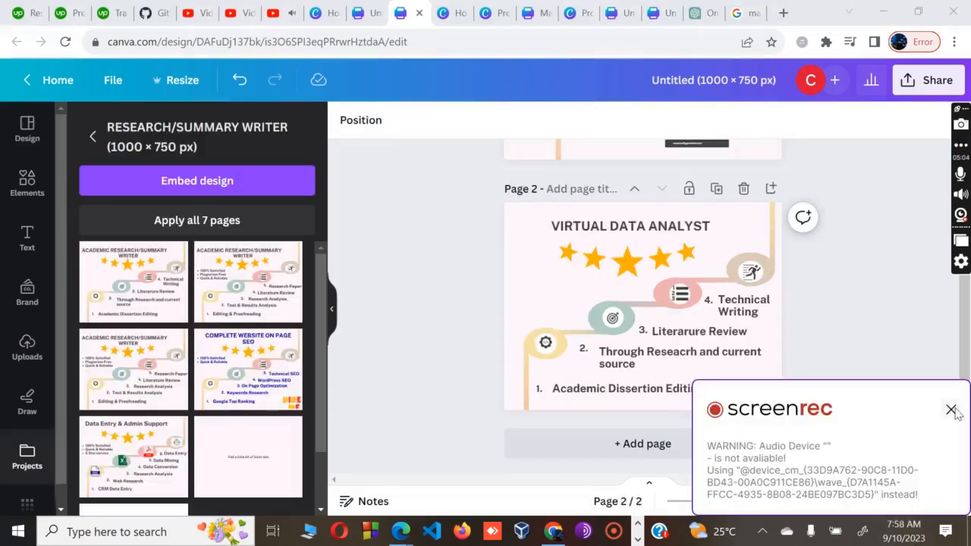
Dismiss the audio device warning and search Elements for "Star Logo" graphics, with page 2's row of stars selected.
left_click(949, 407)
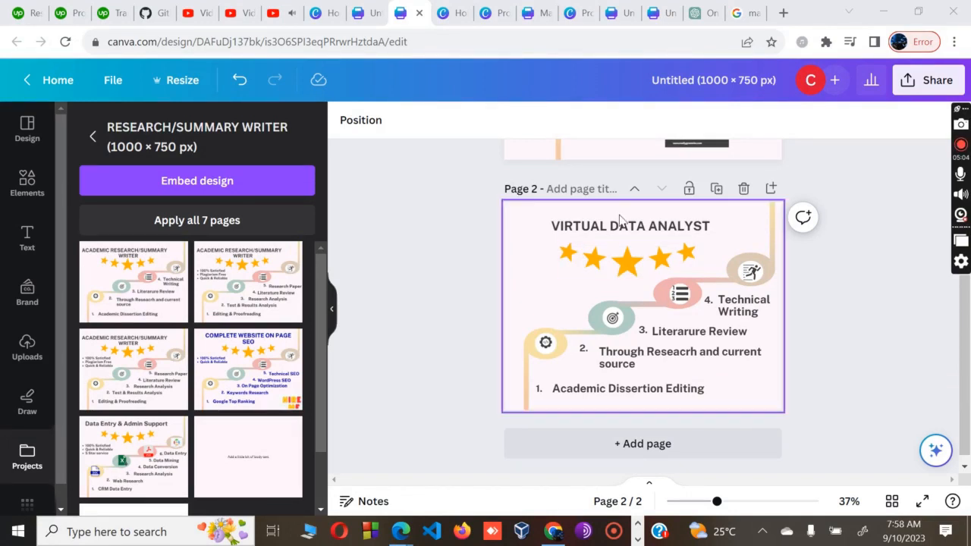
left_click(636, 245)
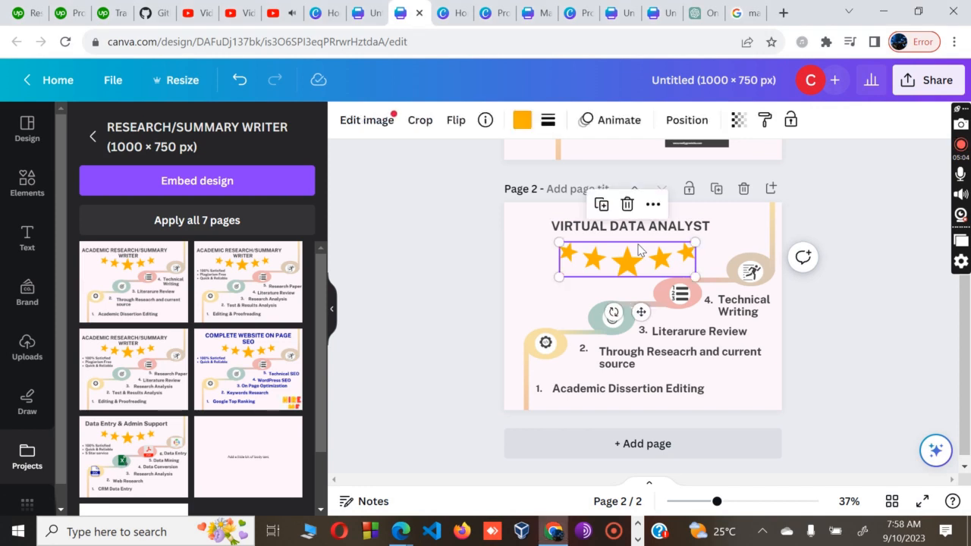
left_click(331, 311)
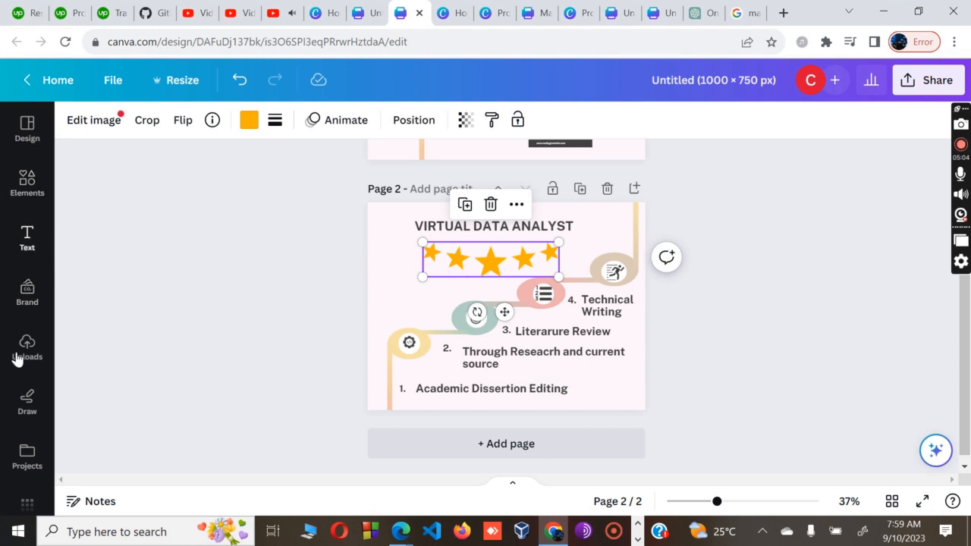
left_click(26, 137)
left_click(164, 121)
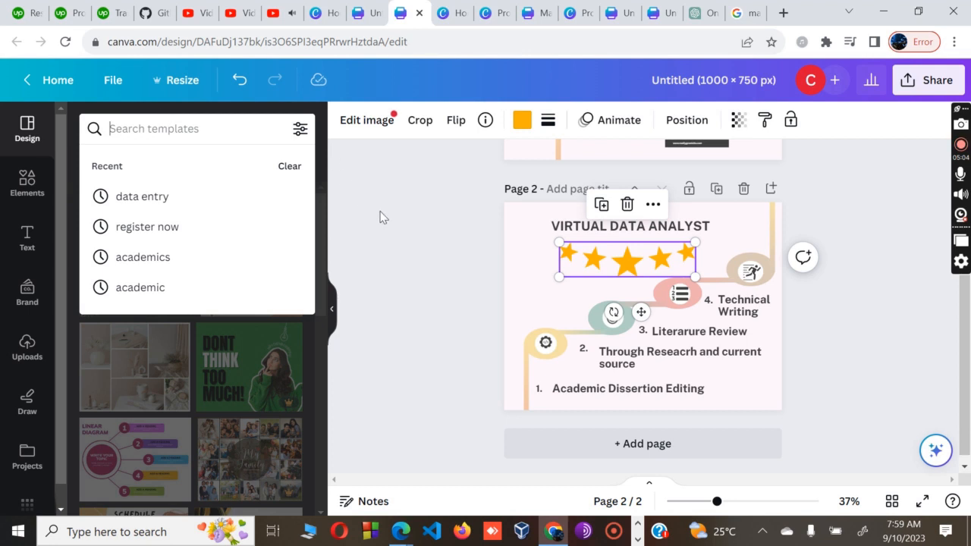
type("star")
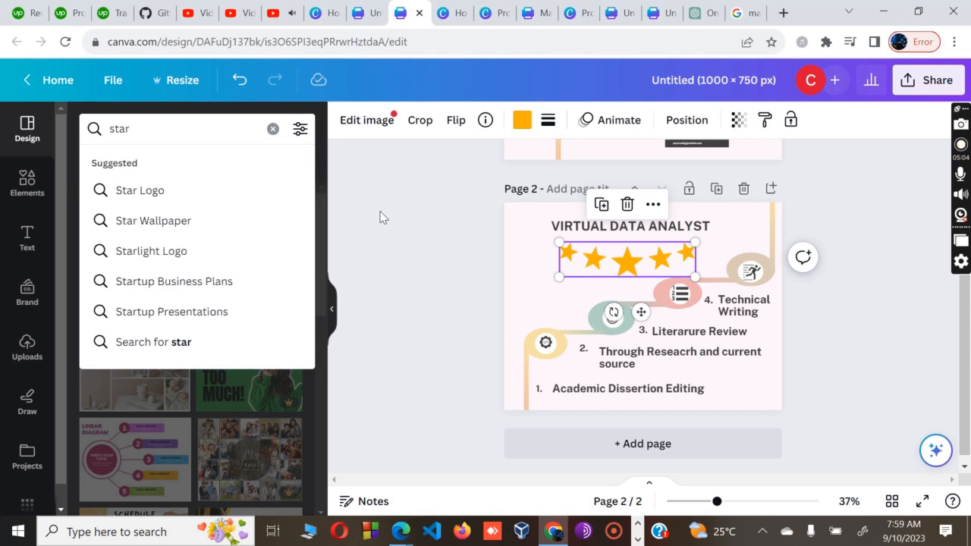
left_click(157, 190)
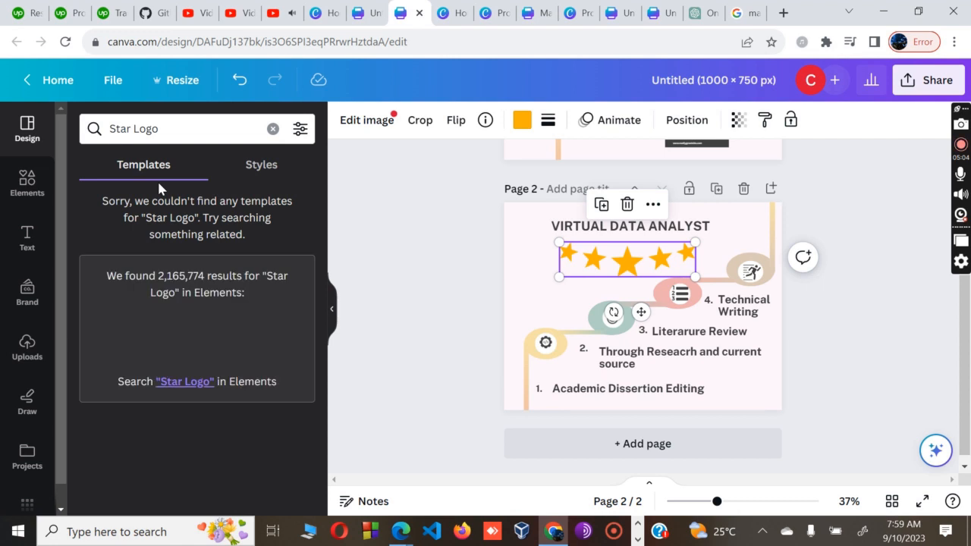
left_click(272, 173)
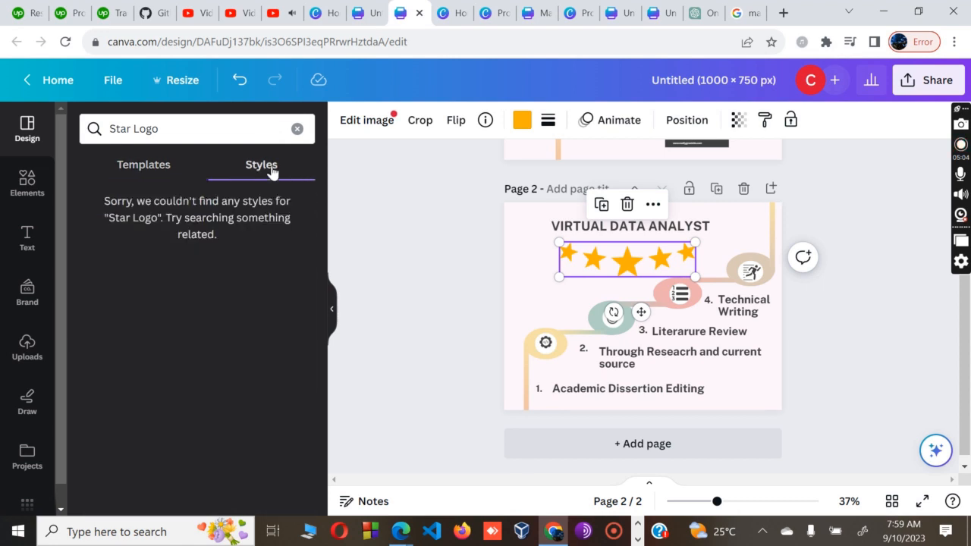
left_click(138, 171)
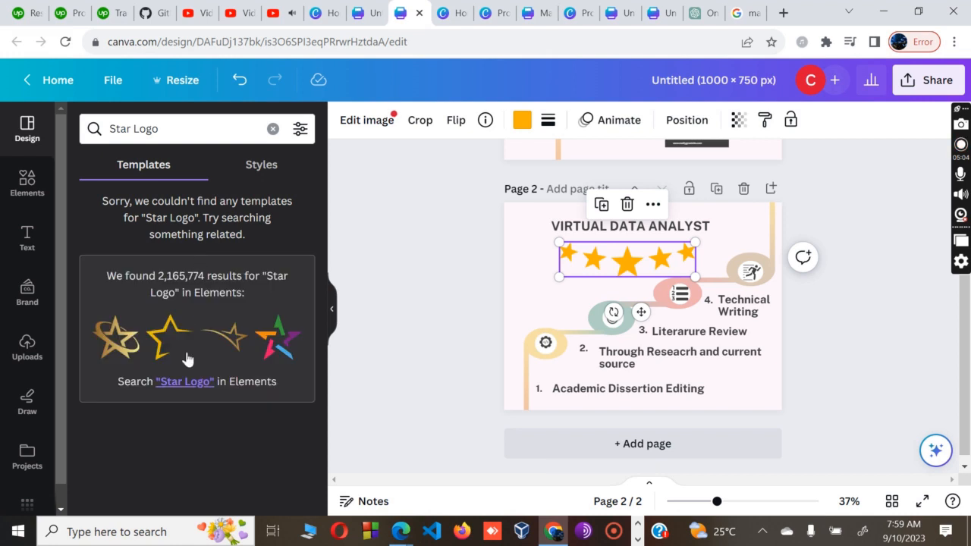
left_click(177, 384)
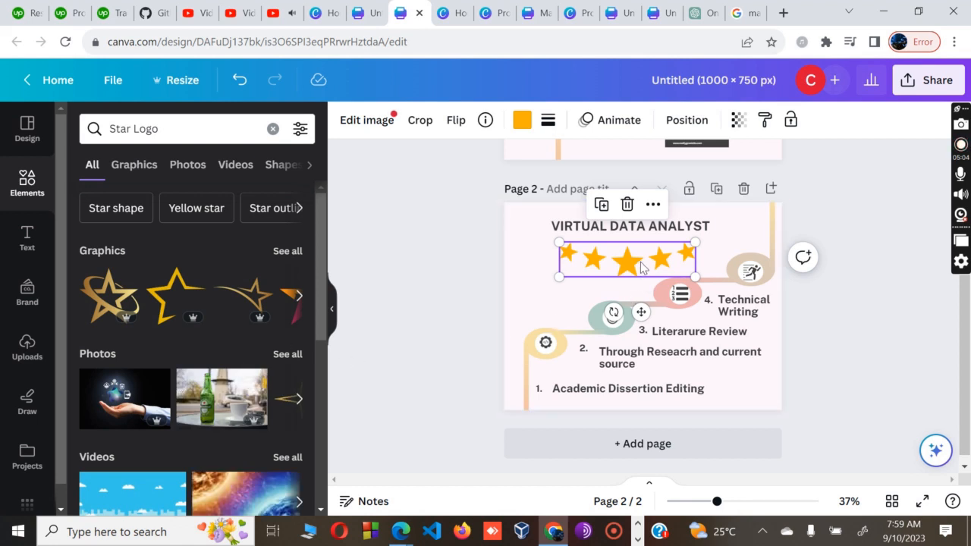
Delete the row of five stars on page 2 and place the shooting-stars graphic from the Star Logo results below the heading.
key("Delete")
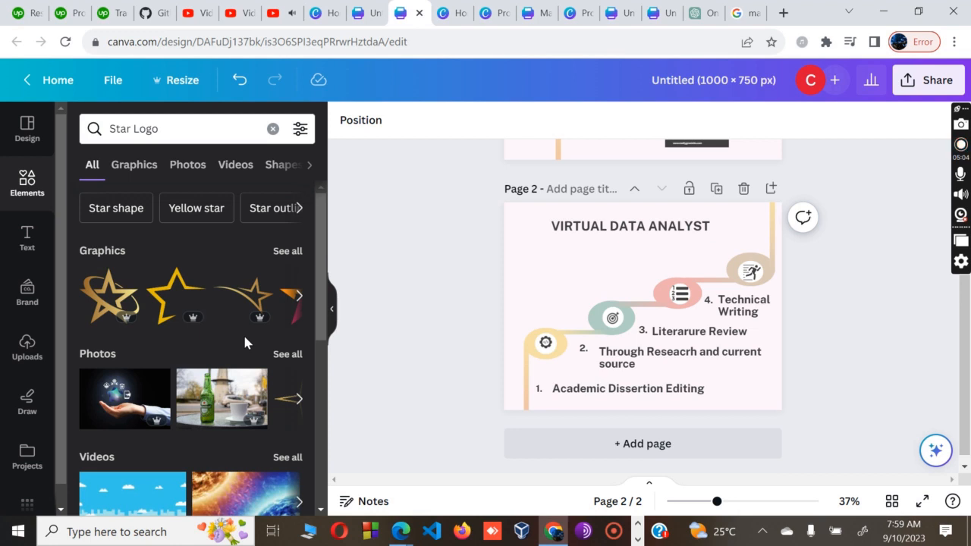
left_click(299, 296)
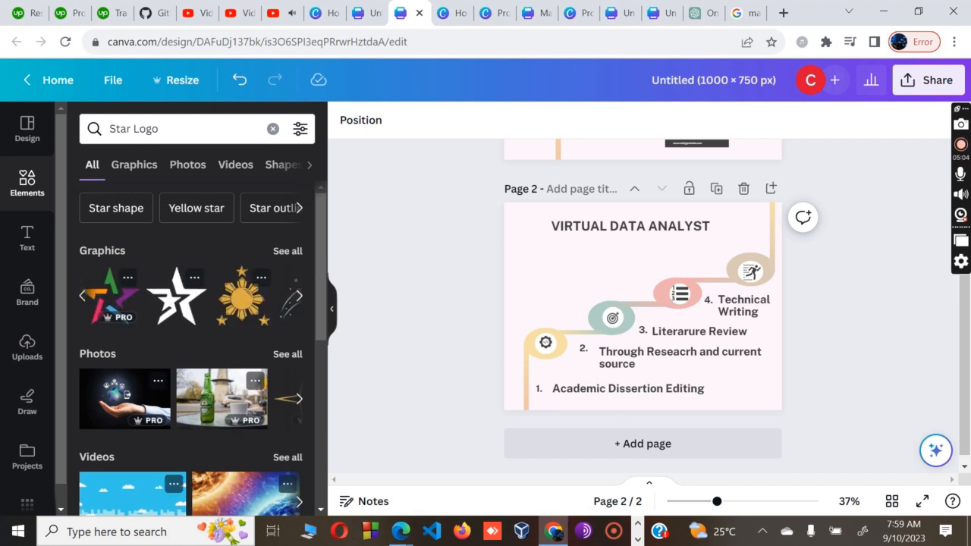
left_click(299, 296)
left_click(299, 296)
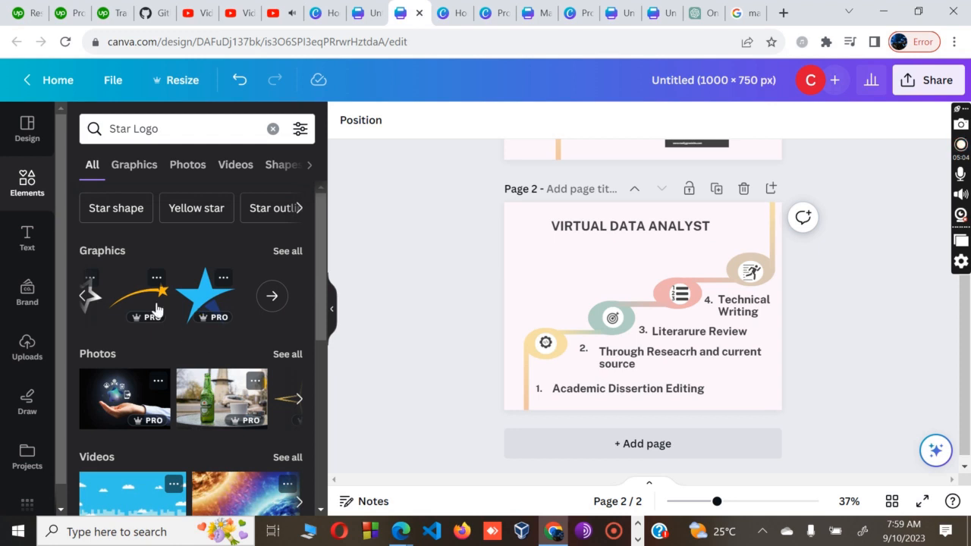
left_click(83, 296)
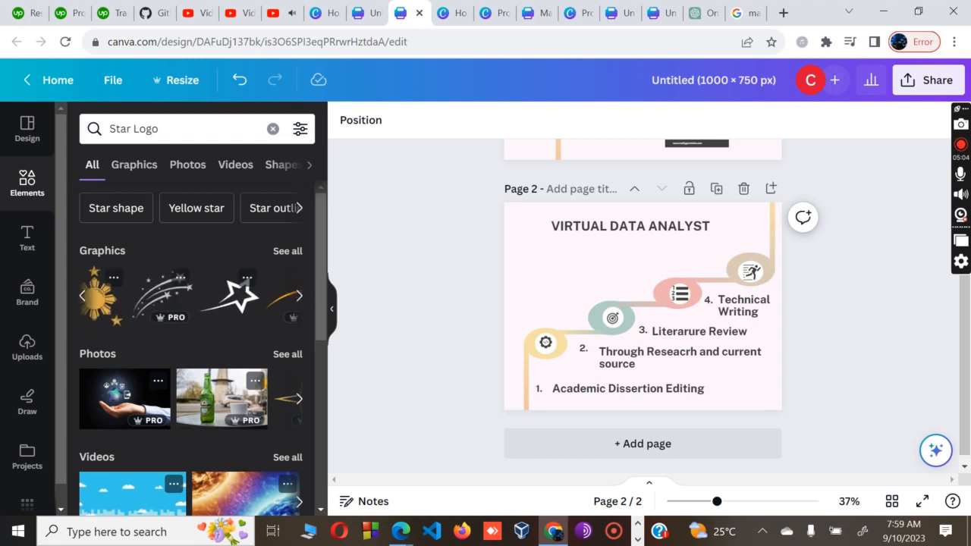
left_click_drag(162, 296, 611, 258)
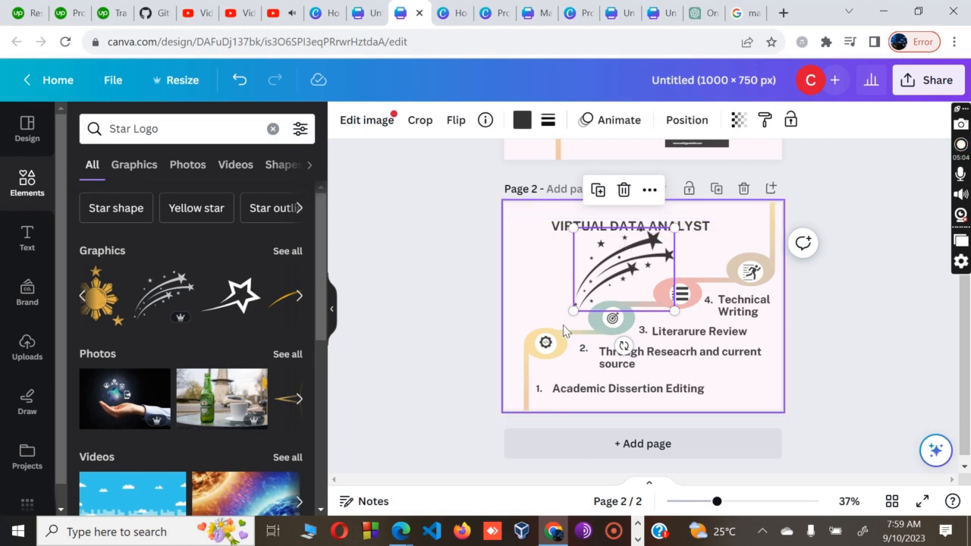
Shrink the shooting-stars graphic, rotate it so its trails run nearly horizontal, and position it under the VIRTUAL DATA ANALYST heading.
left_click_drag(575, 311, 605, 285)
left_click_drag(634, 245, 630, 328)
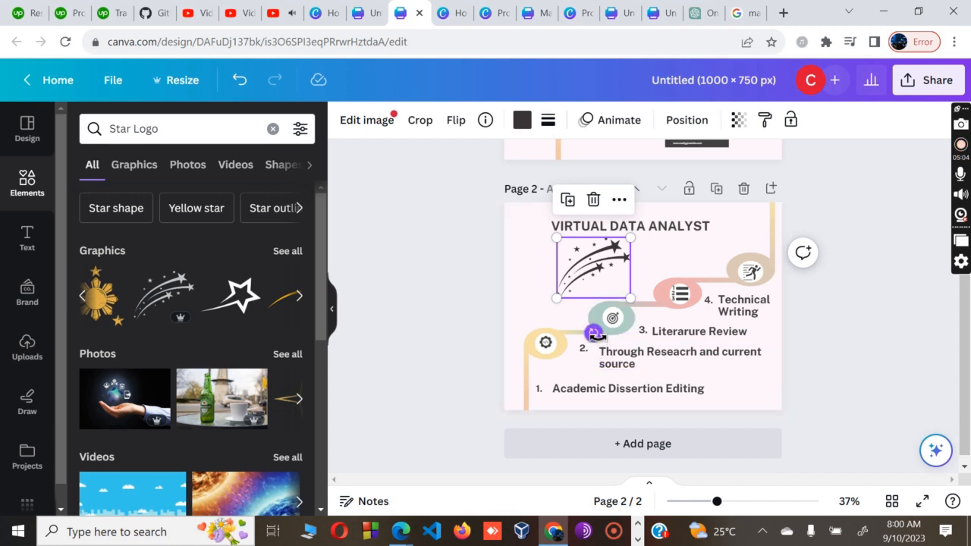
left_click_drag(594, 334, 624, 216)
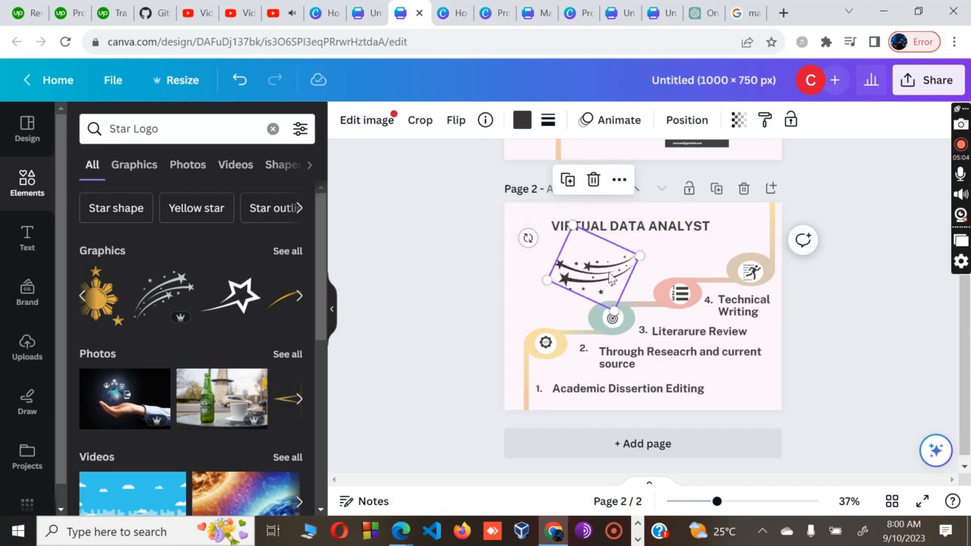
left_click_drag(612, 278, 648, 258)
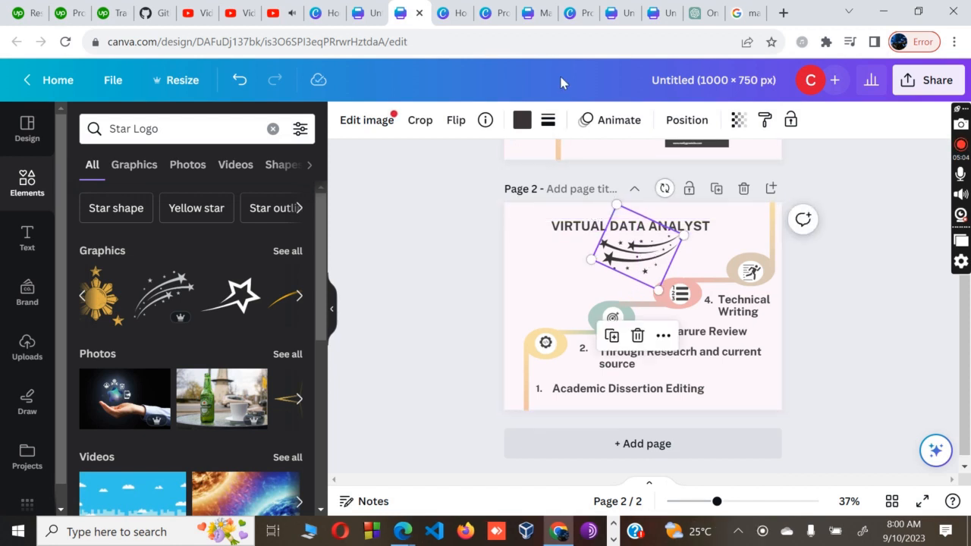
Recolor the shooting-stars graphic on page 2 bright red from the default solid colors.
left_click(523, 120)
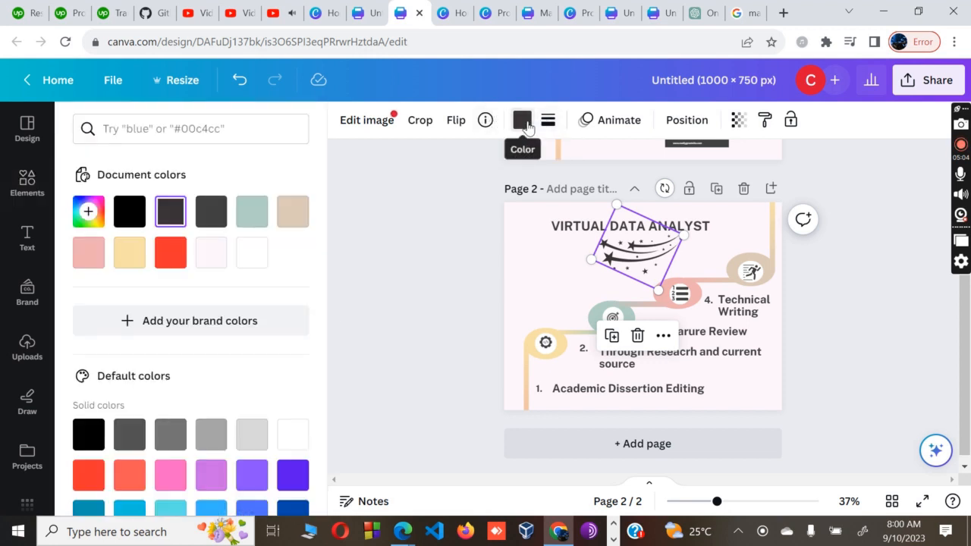
left_click(93, 475)
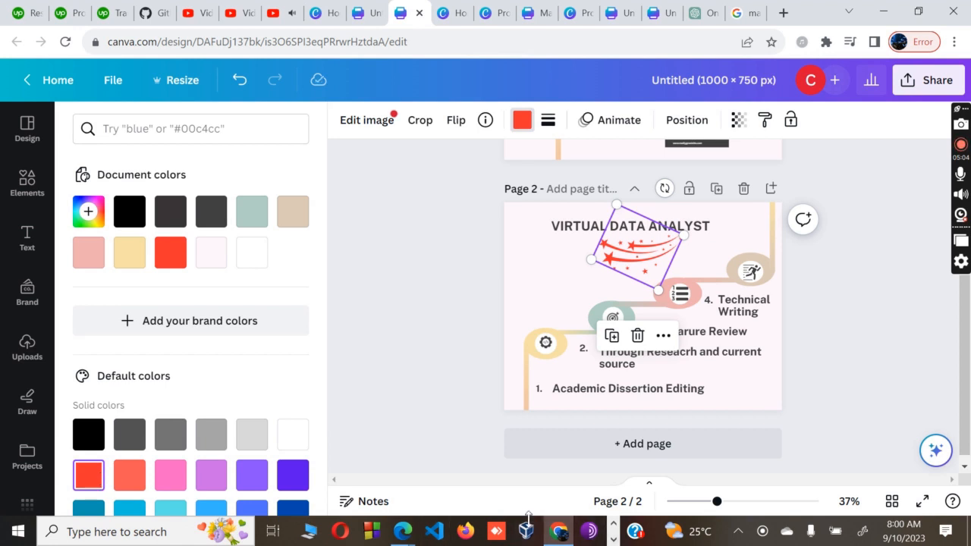
left_click(564, 299)
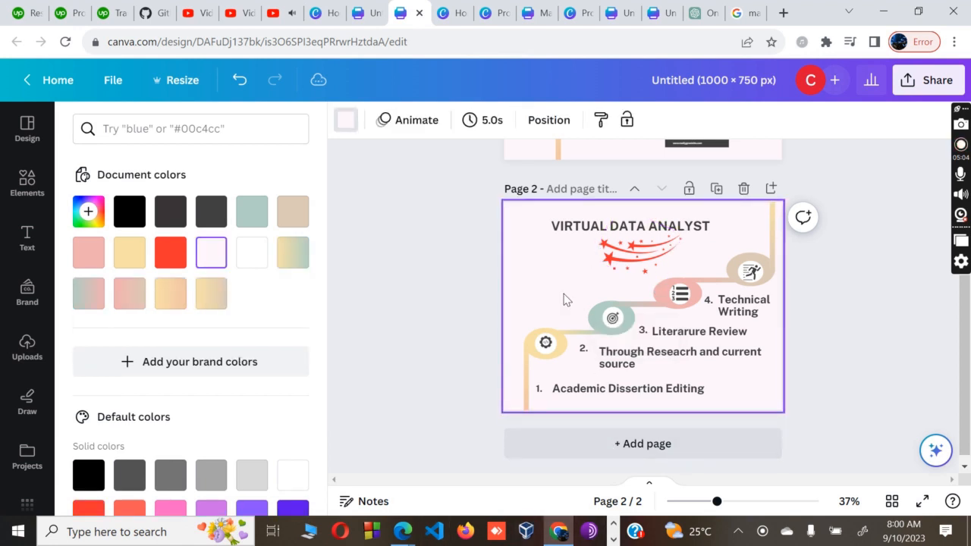
Change the VIRTUAL DATA ANALYST heading's text color to the same bright red as the stars.
left_click(587, 231)
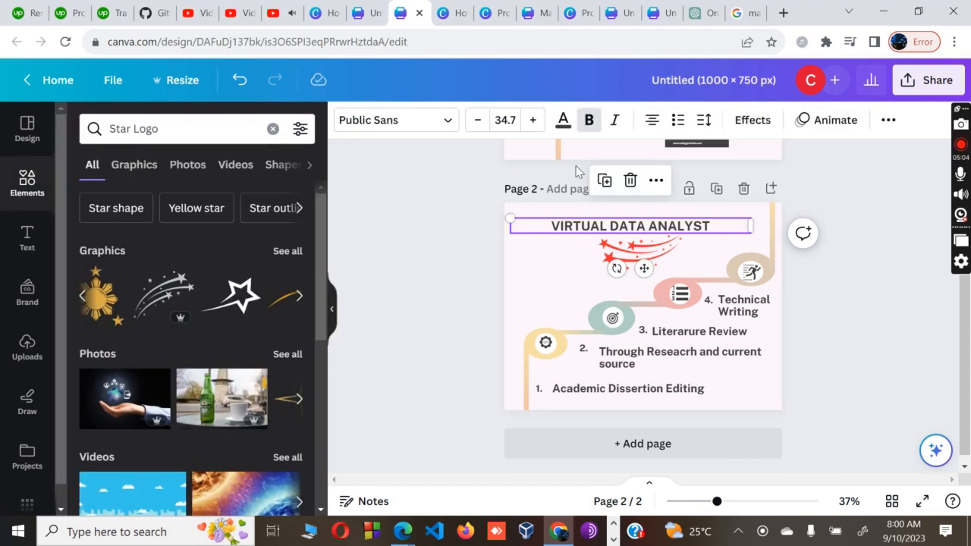
left_click(563, 120)
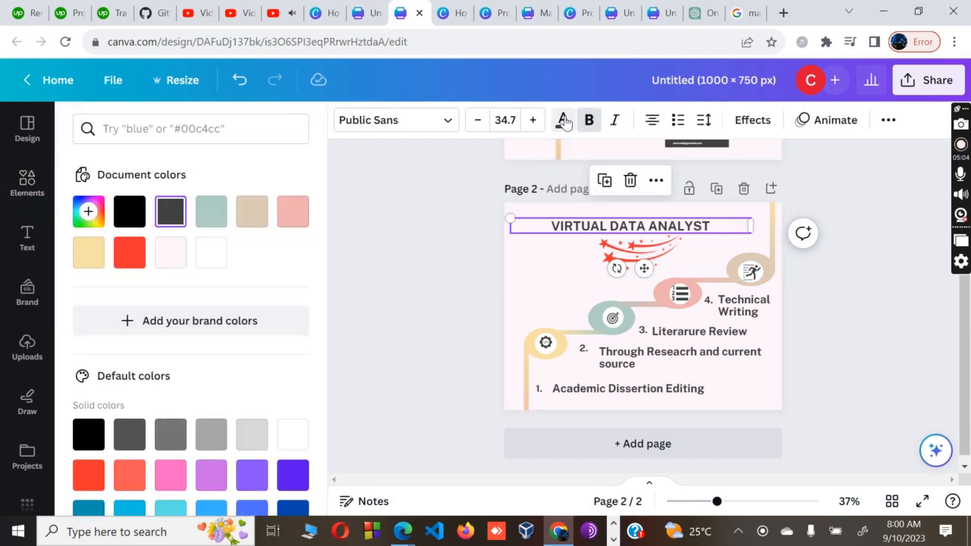
left_click(142, 263)
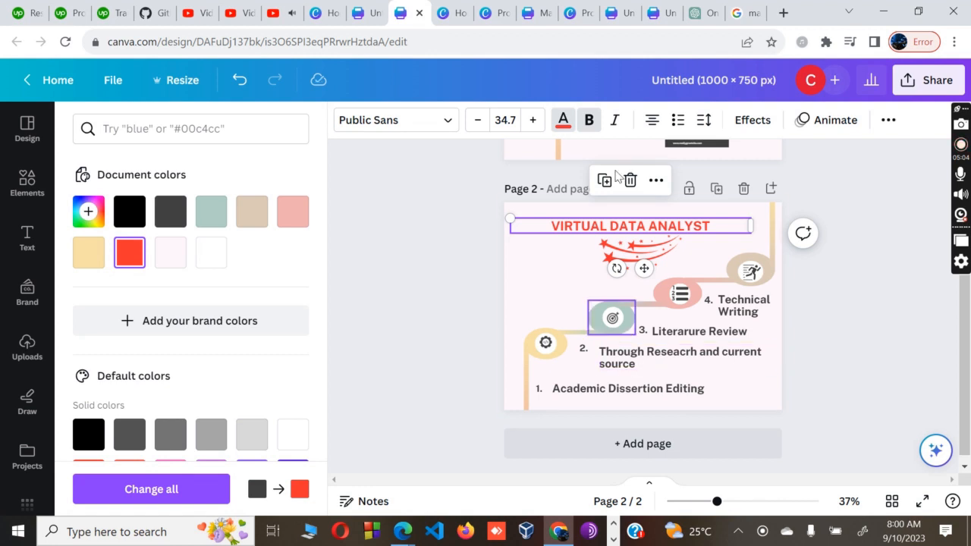
Enlarge the VIRTUAL DATA ANALYST heading to font size 46.7 and move it slightly up toward the page's upper edge.
left_click(532, 122)
left_click(532, 122)
left_click(532, 121)
left_click(531, 122)
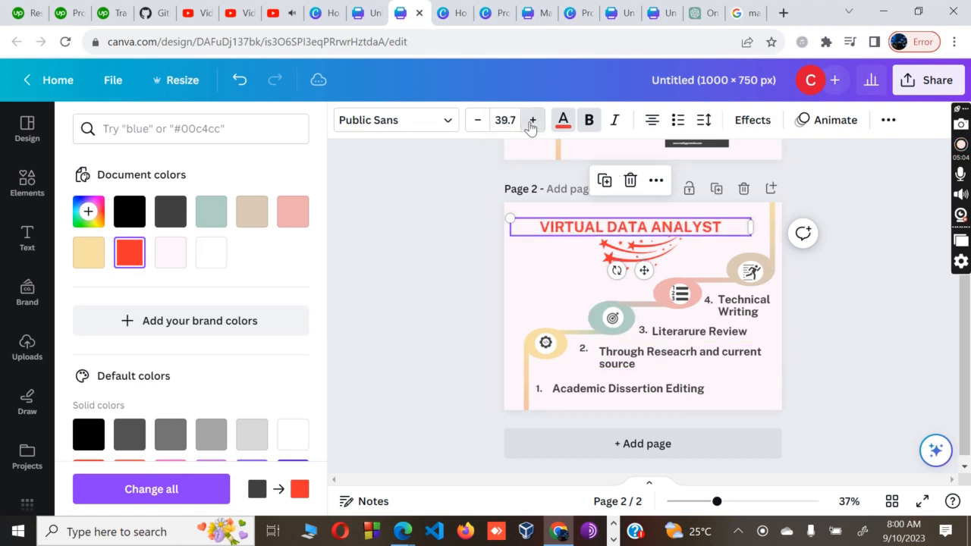
left_click(531, 121)
left_click(532, 121)
left_click(532, 122)
left_click(532, 121)
left_click(532, 121)
left_click(532, 121)
left_click(532, 121)
left_click(532, 121)
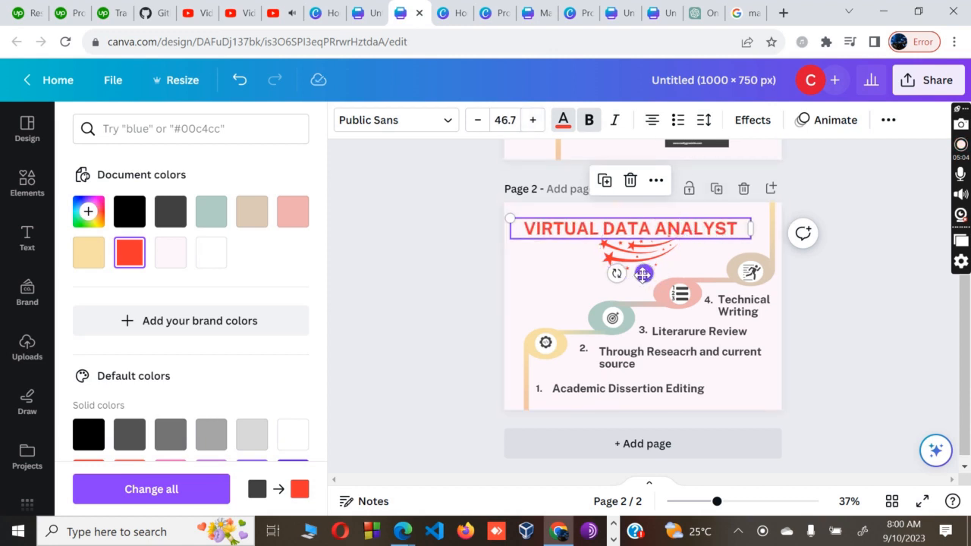
left_click_drag(643, 275, 644, 264)
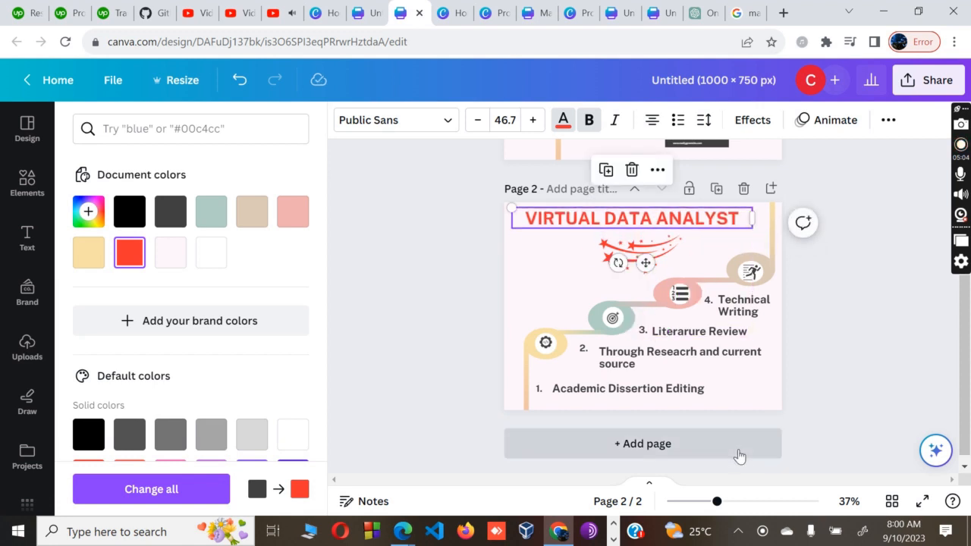
left_click(753, 407)
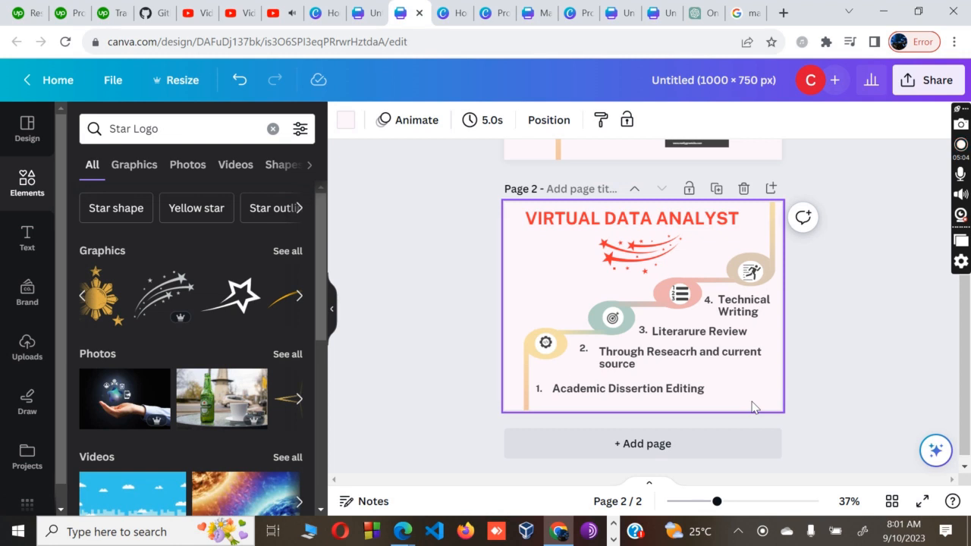
Add a default text box with its placeholder text to the middle of page 2.
left_click(31, 239)
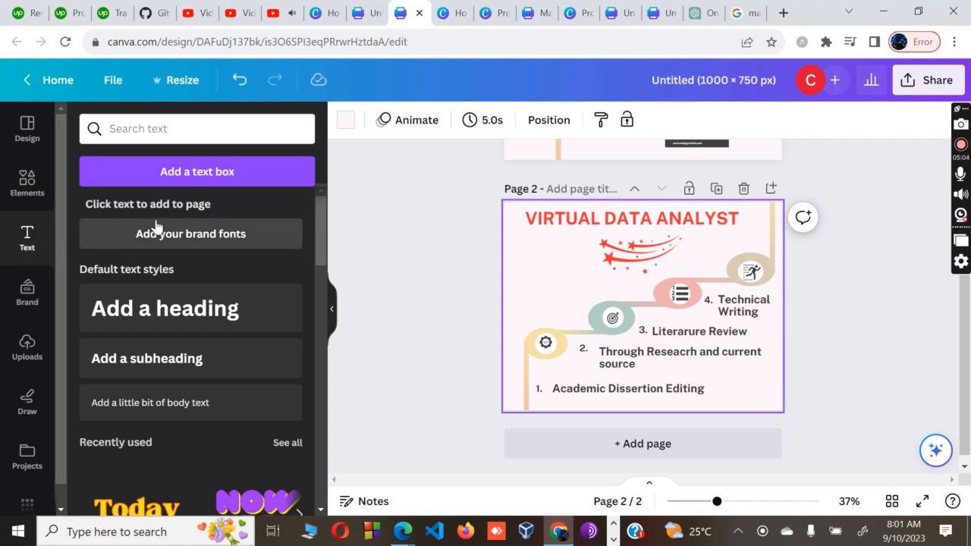
left_click(199, 183)
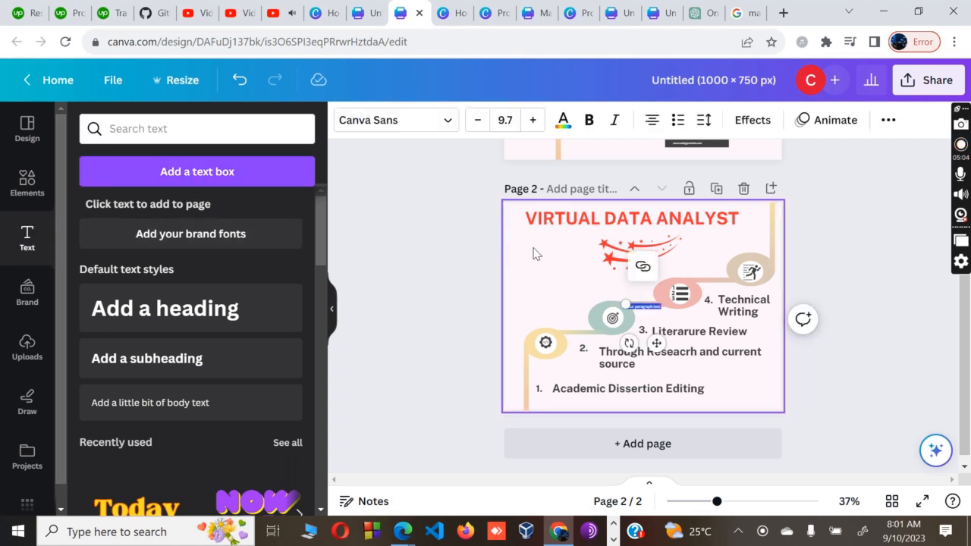
left_click(560, 271)
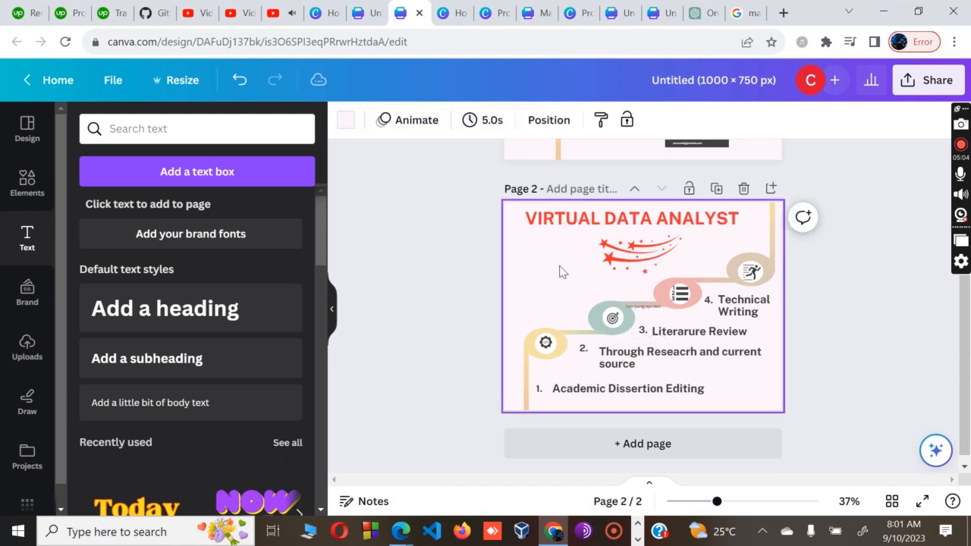
left_click(568, 272)
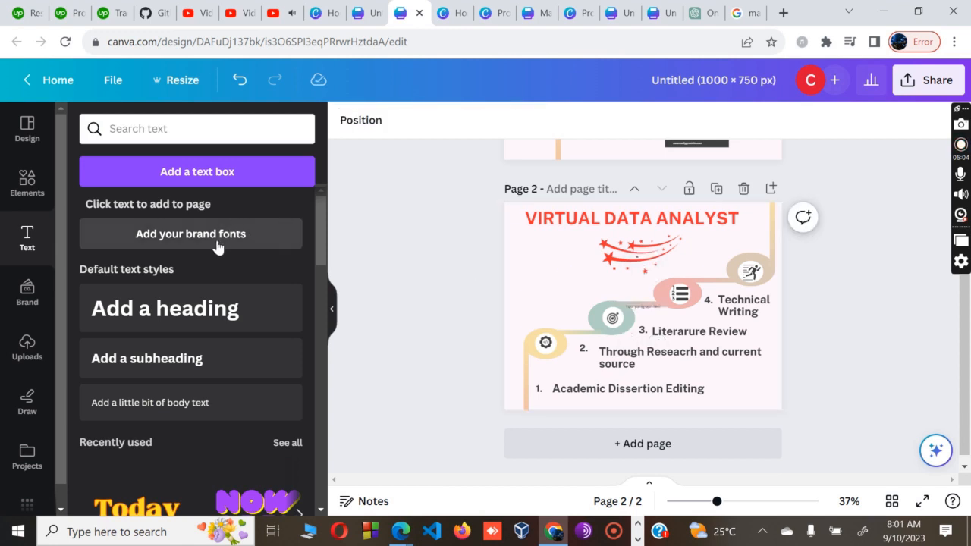
Add another text box, enlarge it to font size 37, and move it below the heading, left of the pink circle.
left_click(190, 170)
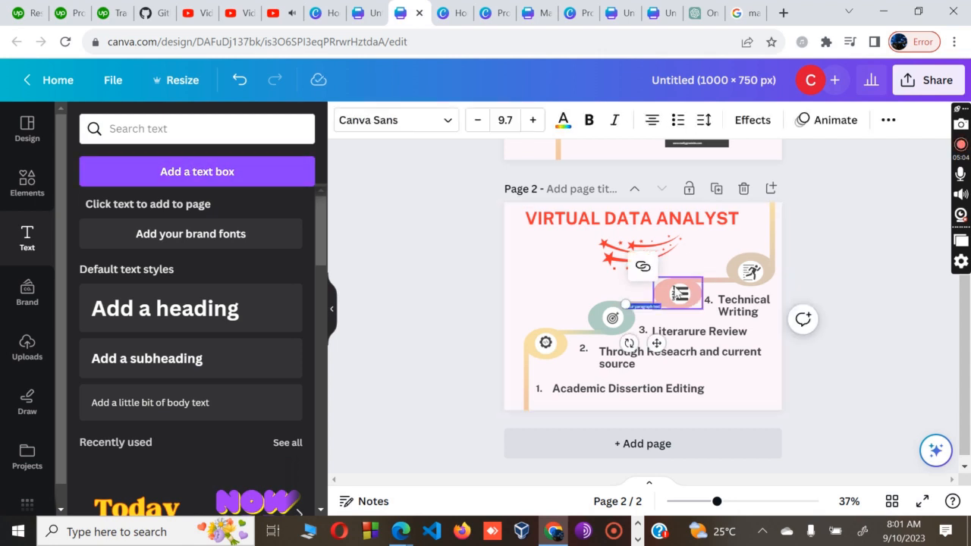
left_click_drag(626, 305, 595, 302)
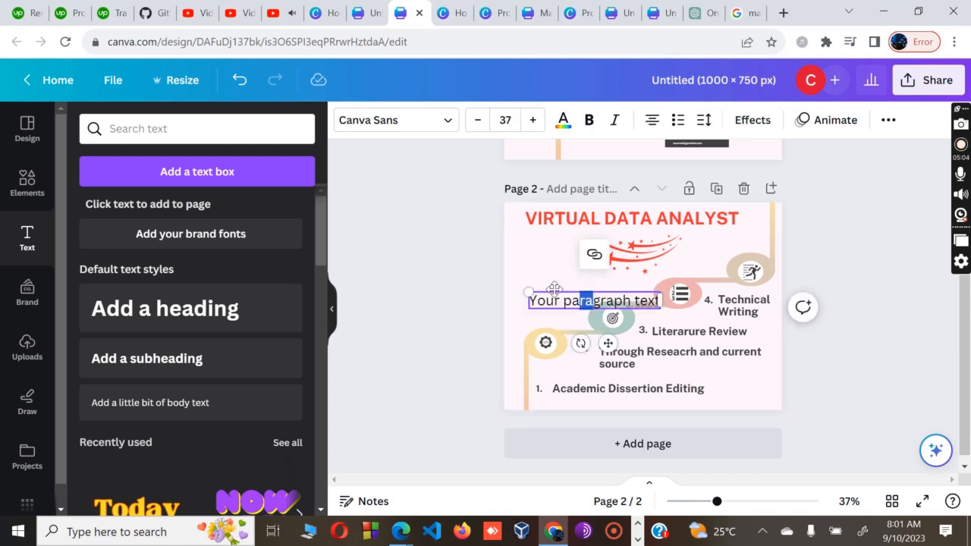
left_click_drag(551, 283, 537, 259)
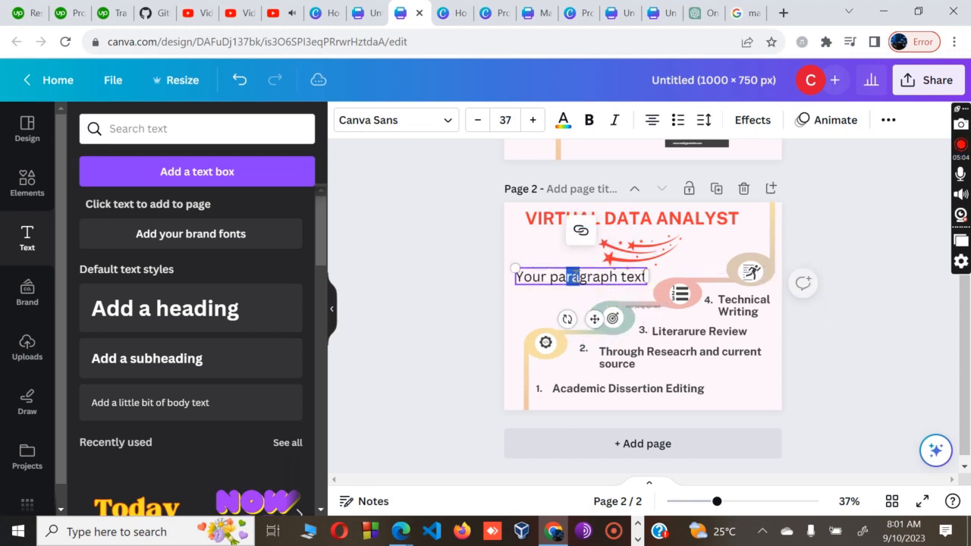
Replace the enlarged text box's placeholder with "Kindly after watching you can commet or subcrizbe".
left_click(593, 279)
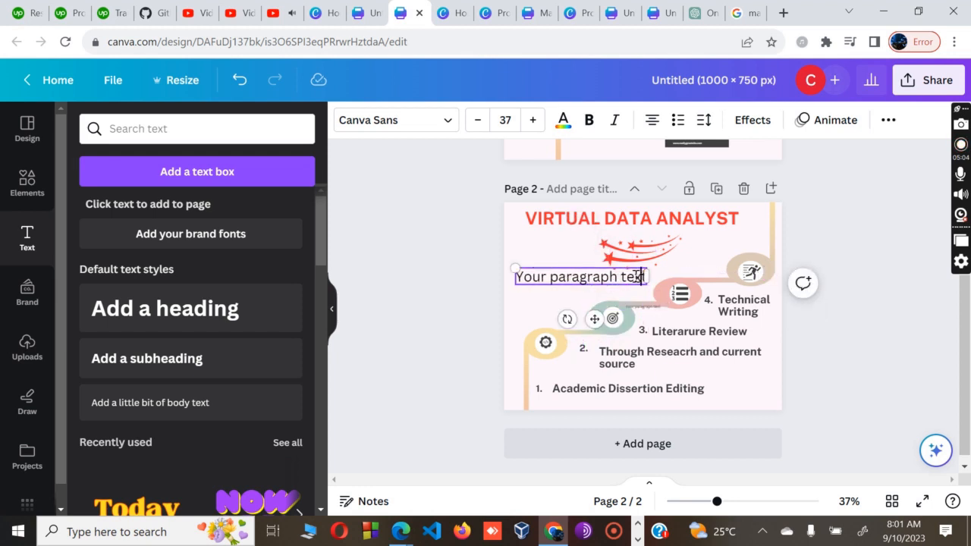
left_click_drag(645, 277, 511, 265)
key("BackSpace")
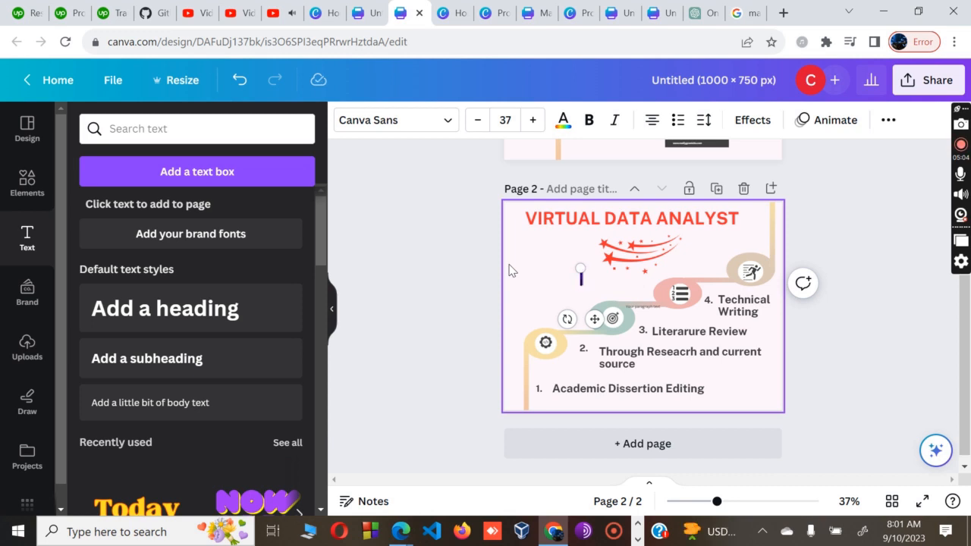
type("Kind")
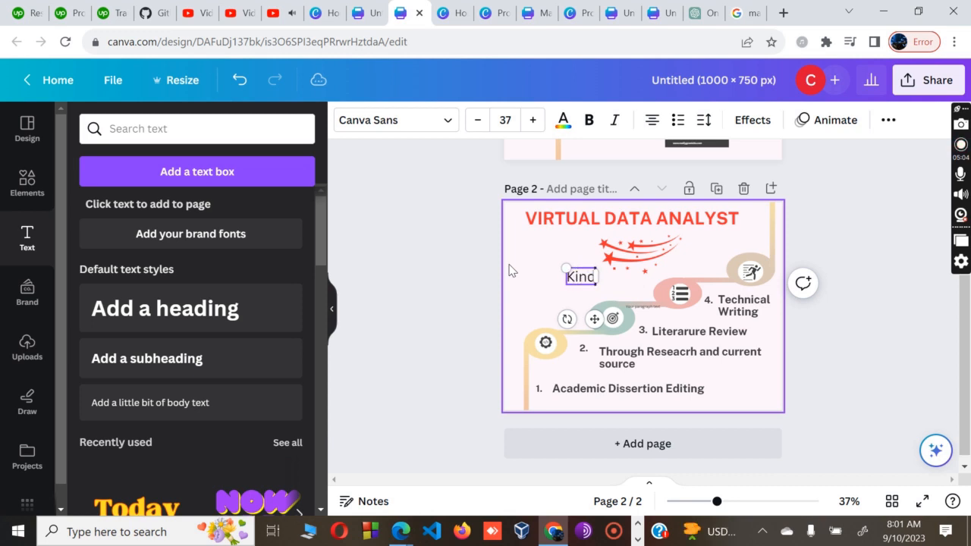
type("ly after")
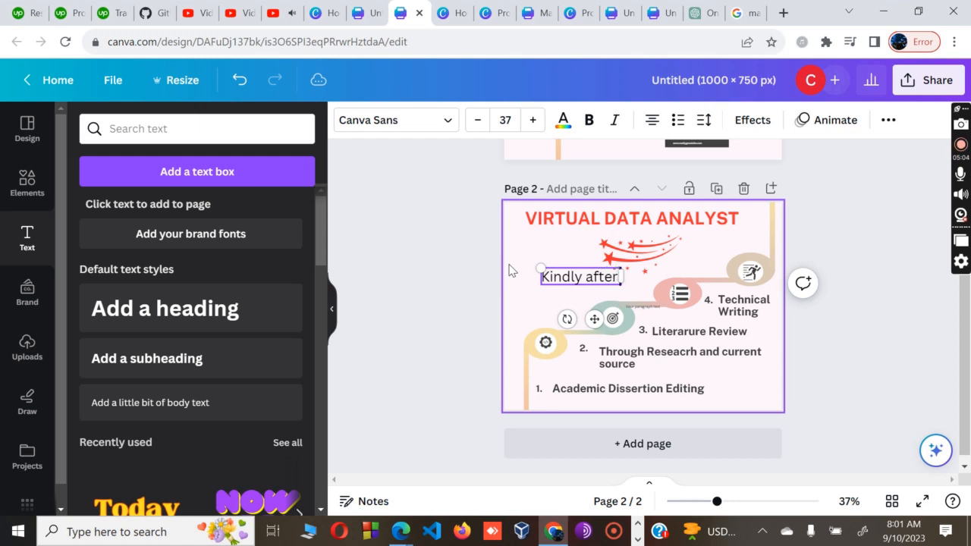
type(" watching")
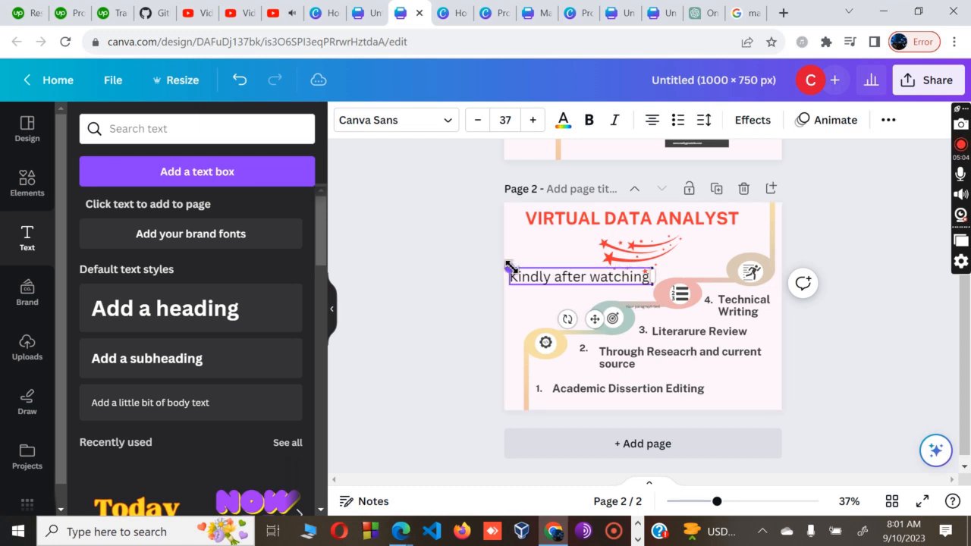
type(" you can")
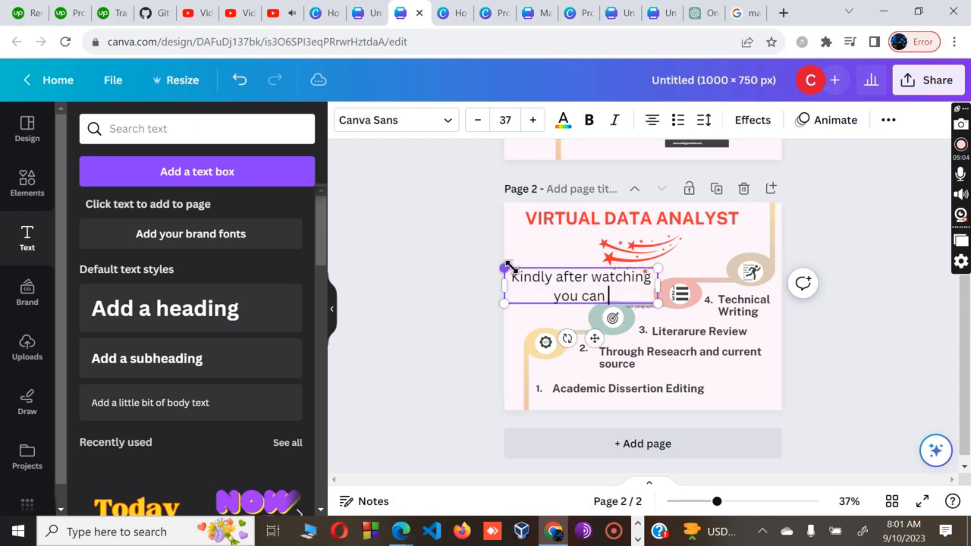
type(" comme")
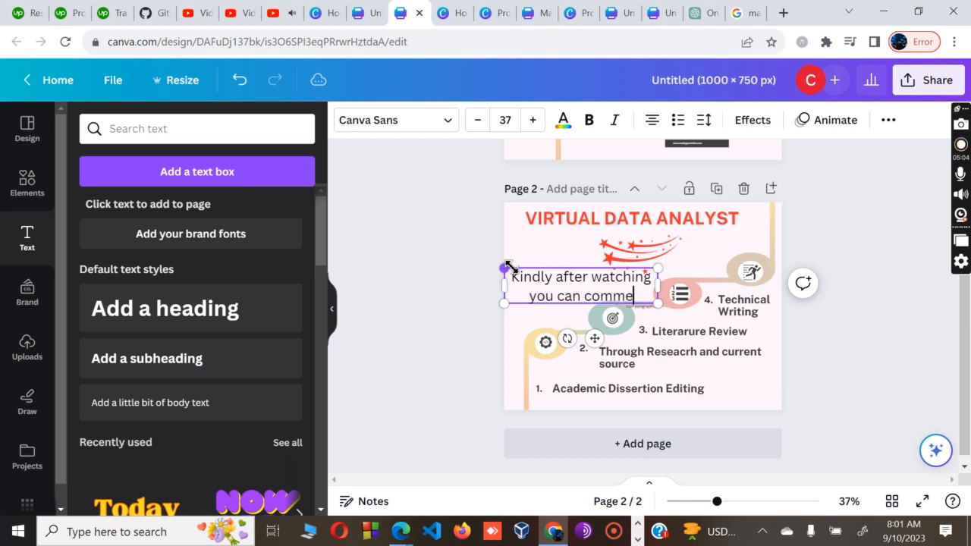
type("t or")
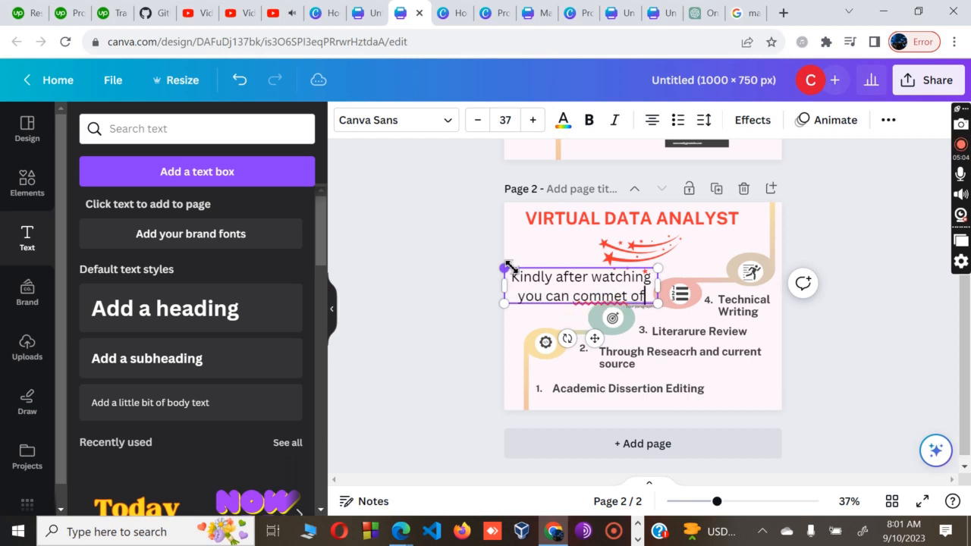
type(" su")
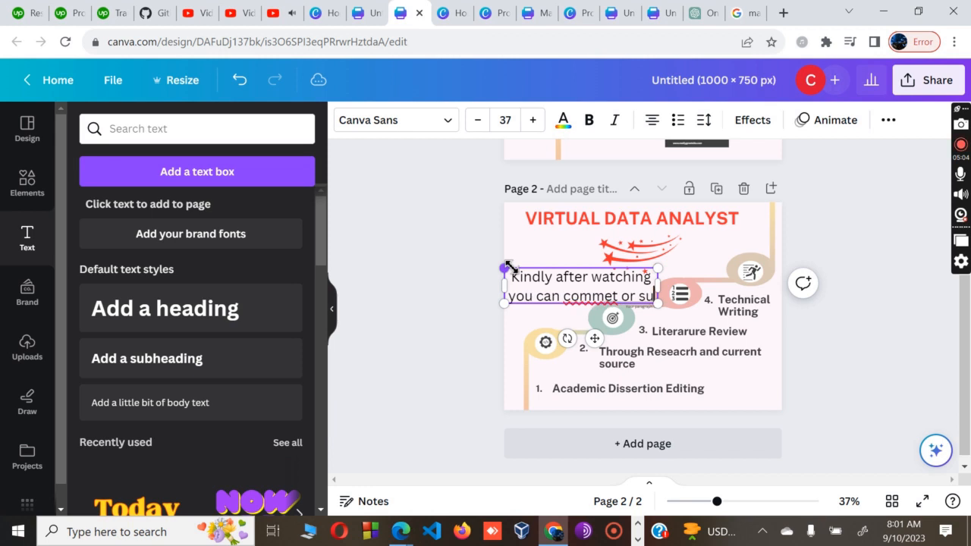
type("bcrizbe")
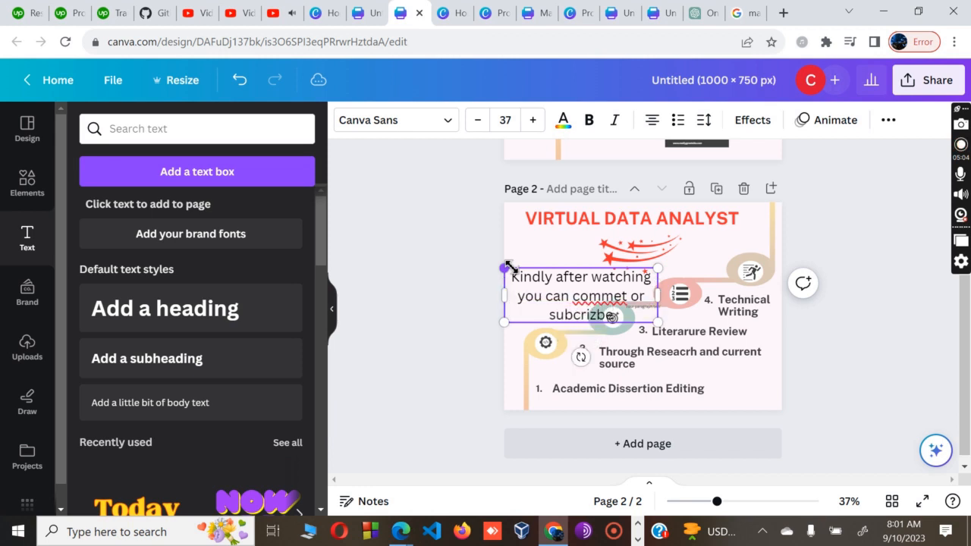
Correct the misspelled words in the new text box to "subscribe" and "comment".
key("BackSpace")
key("BackSpace")
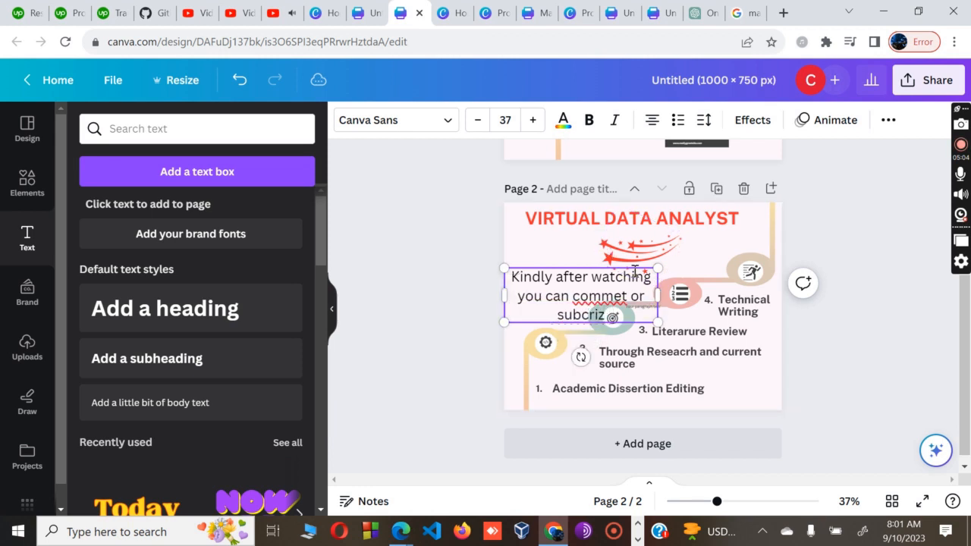
key("BackSpace")
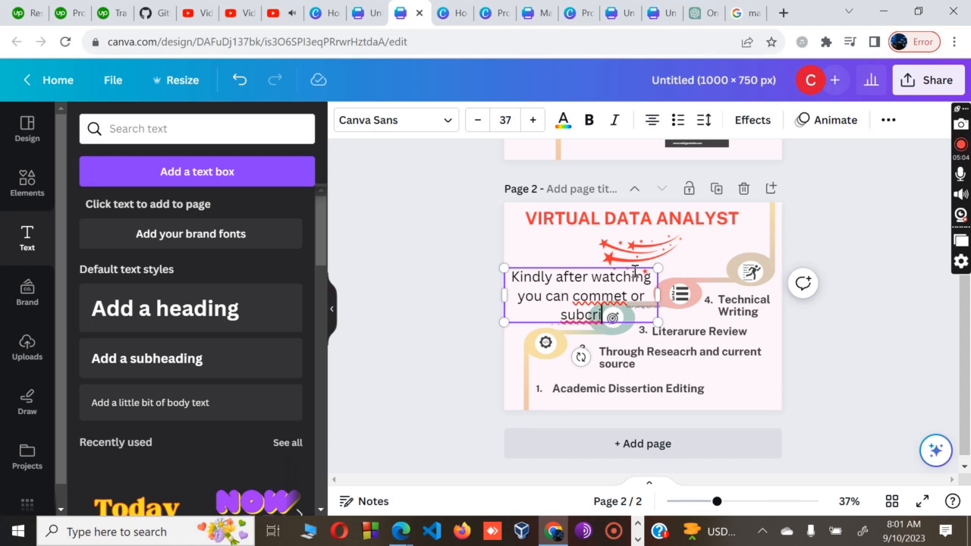
key("BackSpace")
key("BackSpace")
key("BackSpace")
type("scr")
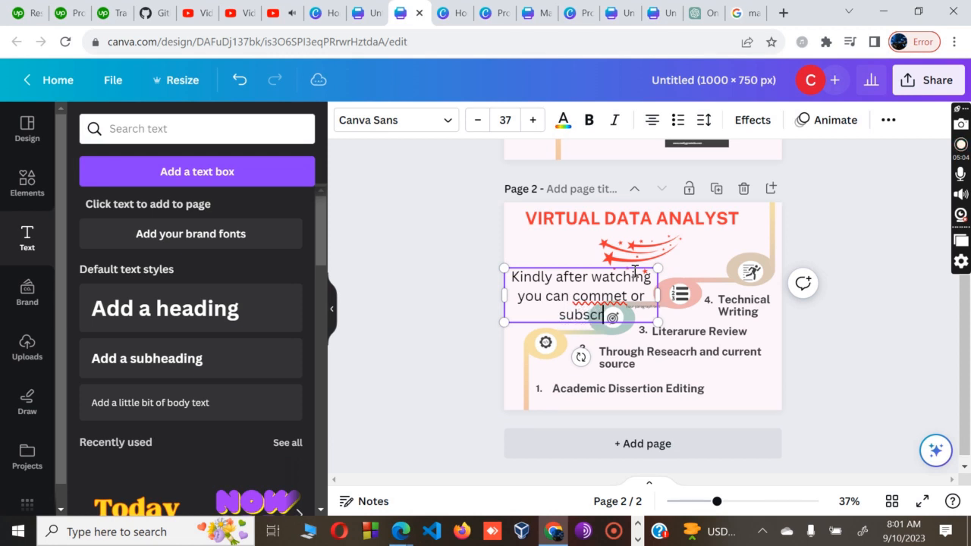
type("ibe")
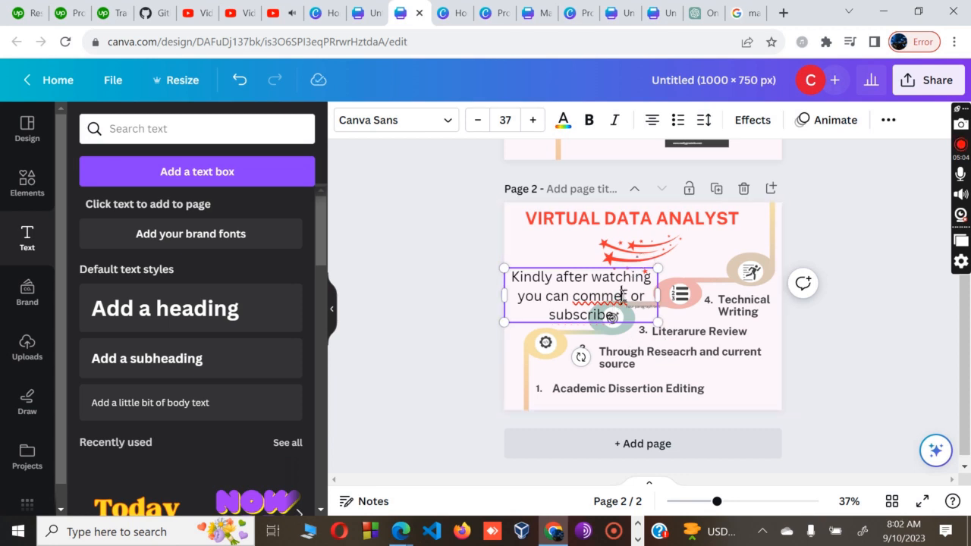
left_click(616, 295)
type("n")
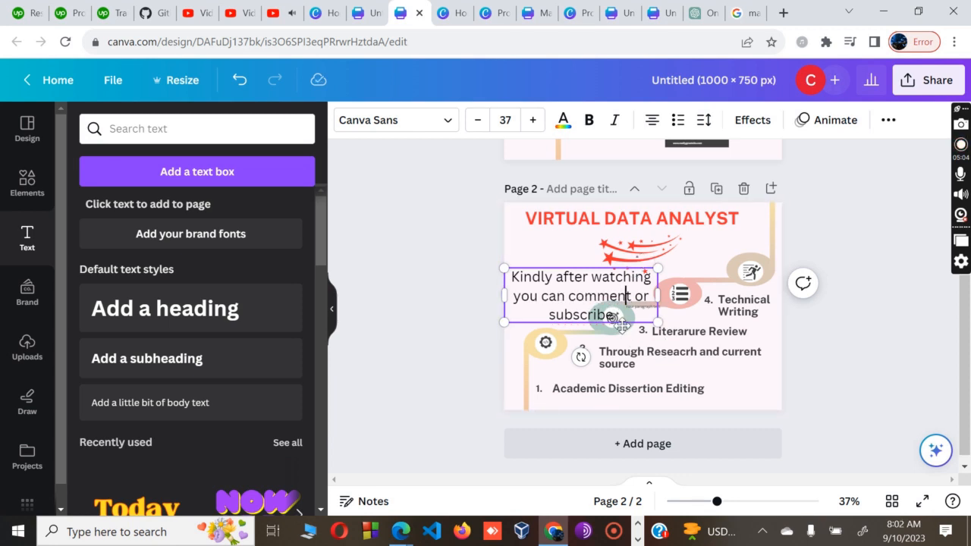
Reduce the font size of the whole "Kindly after watching you can comment or subscribe" text to 28.
left_click_drag(615, 316, 511, 276)
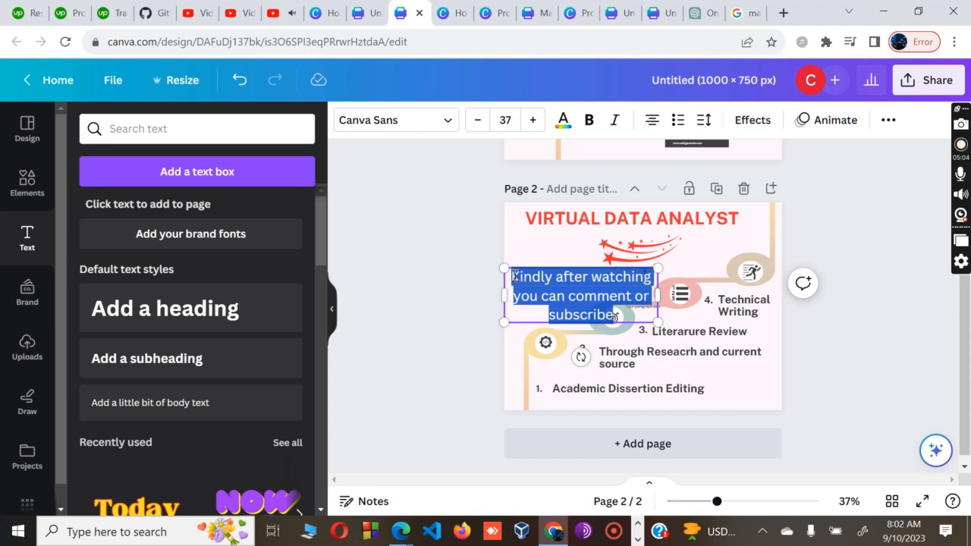
left_click(478, 123)
left_click(478, 124)
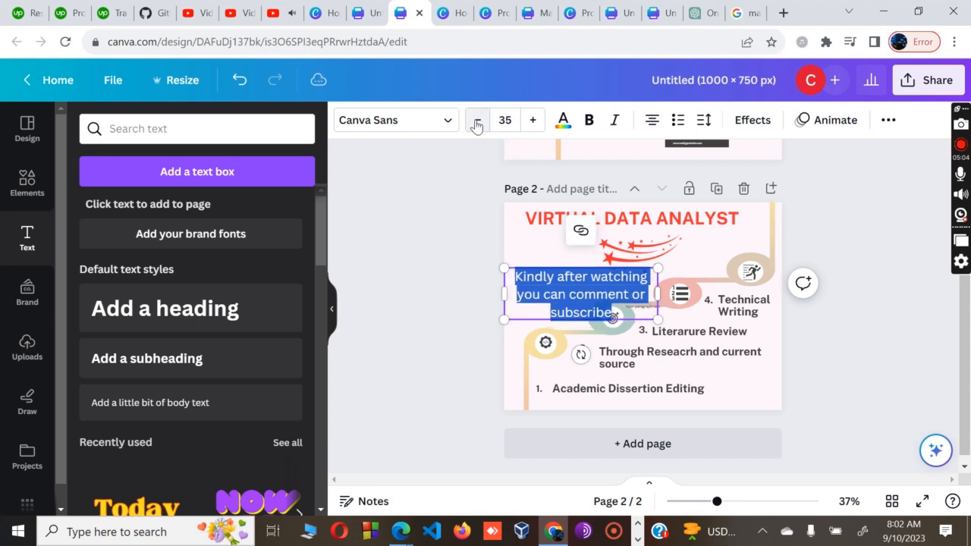
double_click(478, 123)
triple_click(477, 124)
double_click(477, 123)
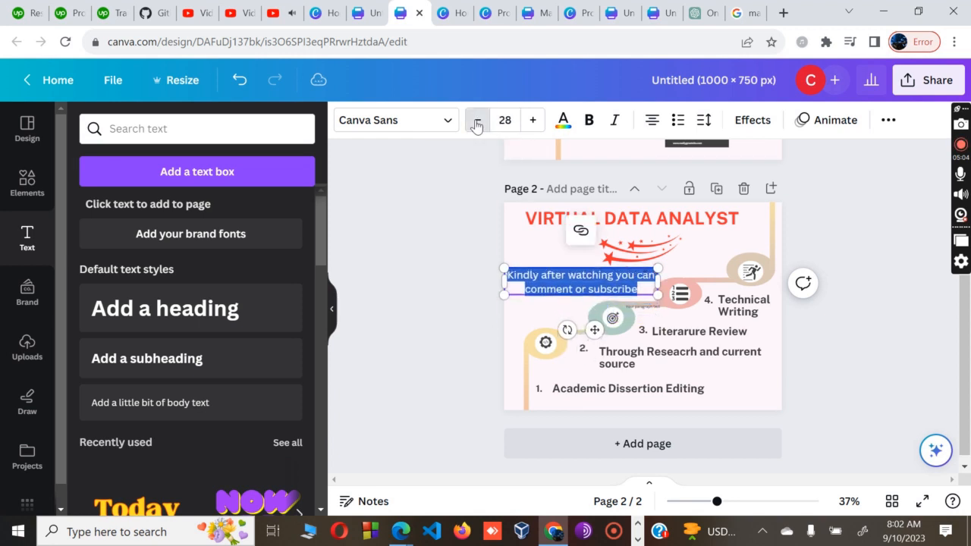
Reduce the font size of the "Kindly after watching you can comment or subscribe" text to 18.
triple_click(477, 124)
double_click(477, 123)
triple_click(478, 124)
double_click(478, 124)
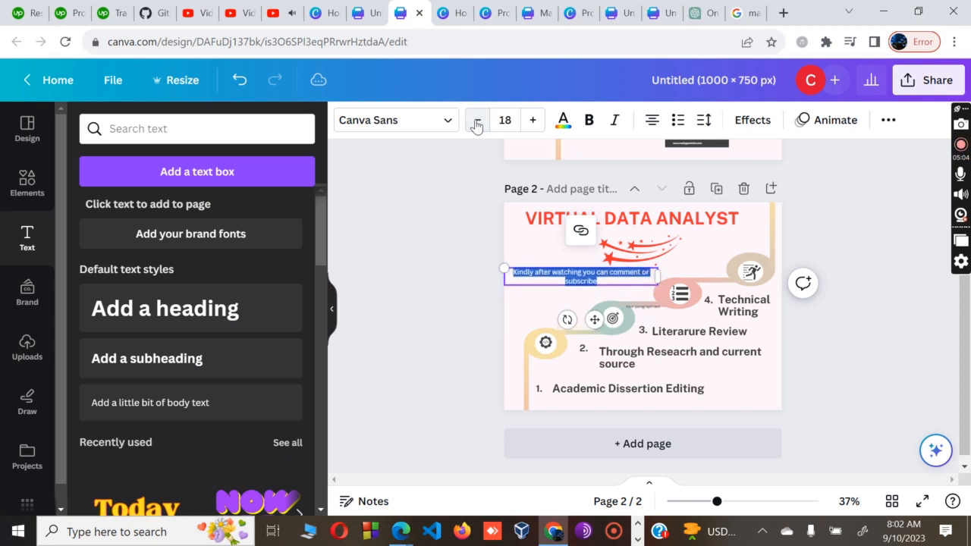
left_click(748, 388)
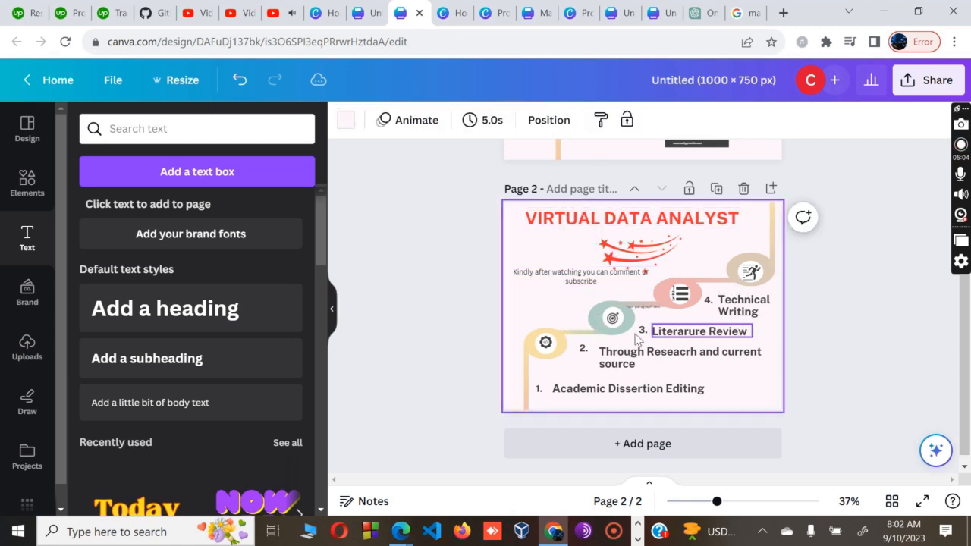
Recolour the "Kindly after watching you can comment or subscribe" text with the custom dark red #620606.
left_click(563, 286)
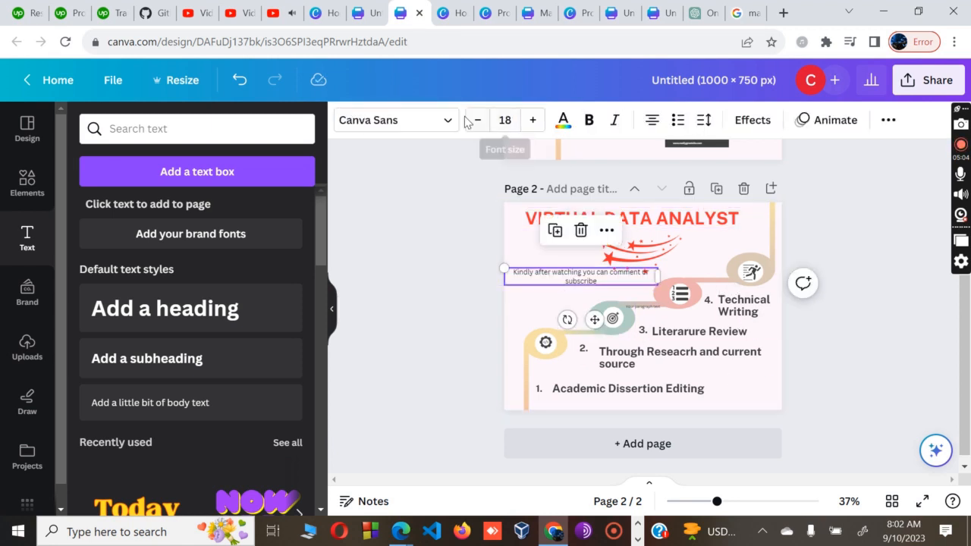
left_click(562, 122)
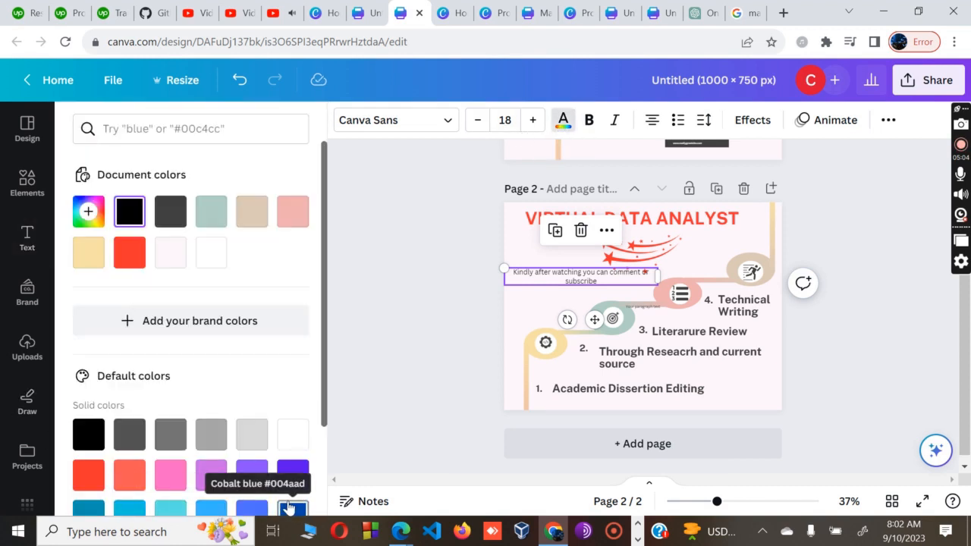
left_click(170, 475)
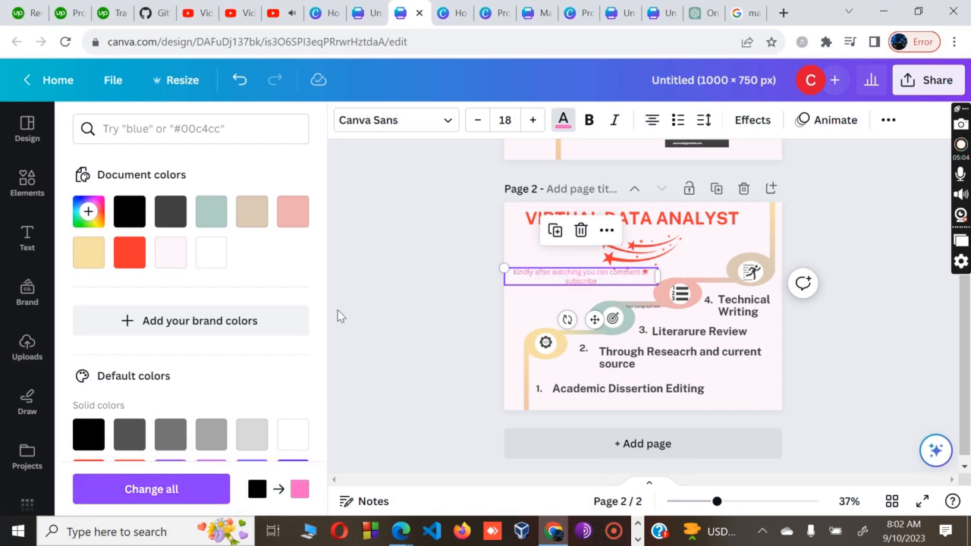
left_click(88, 210)
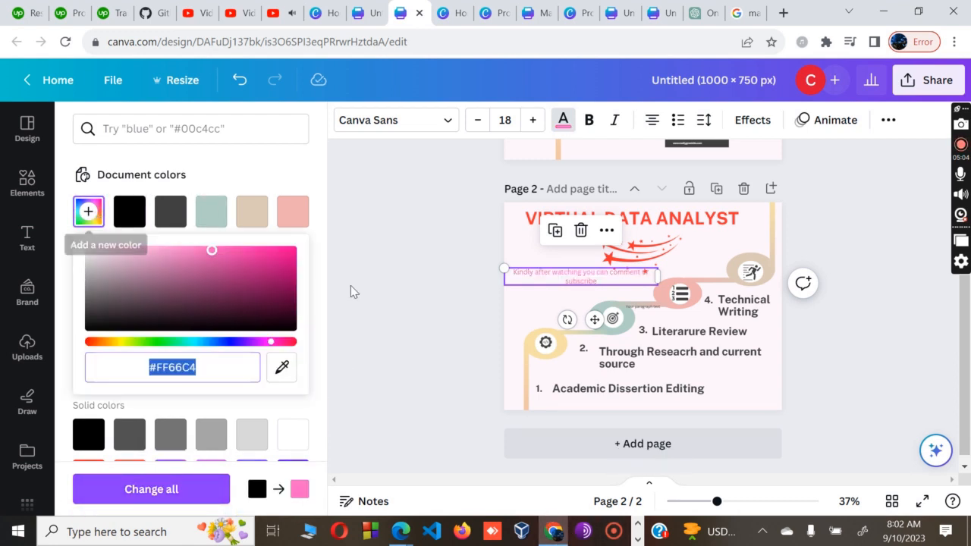
left_click(138, 343)
left_click(155, 343)
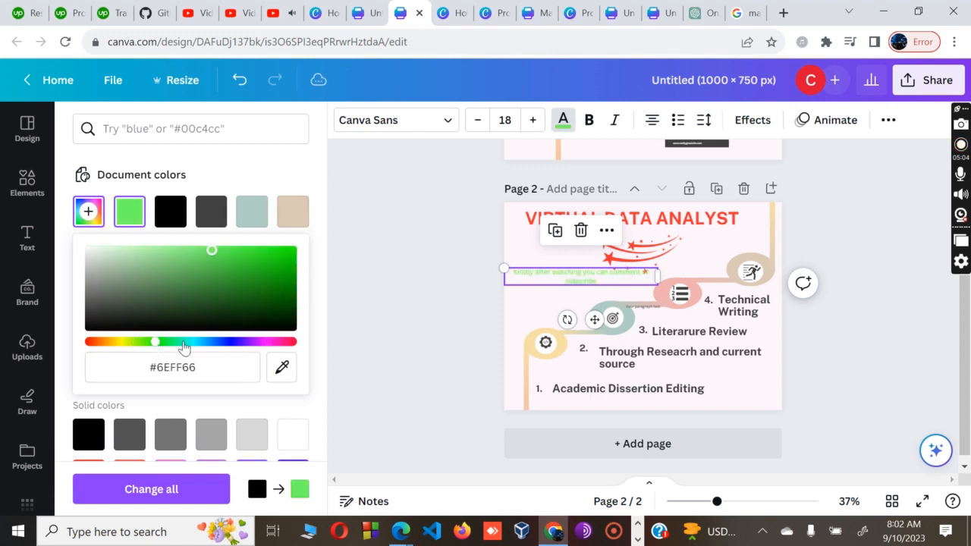
left_click(231, 342)
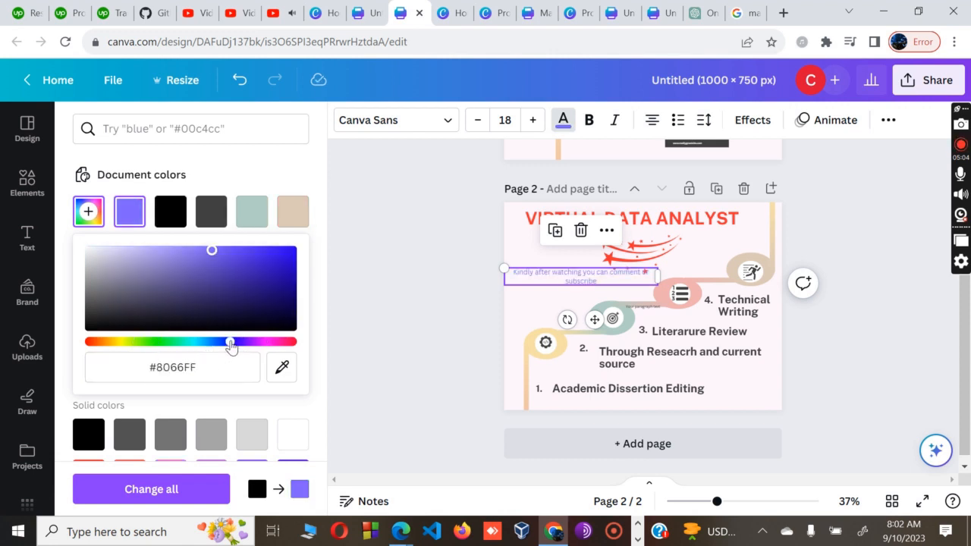
left_click(238, 343)
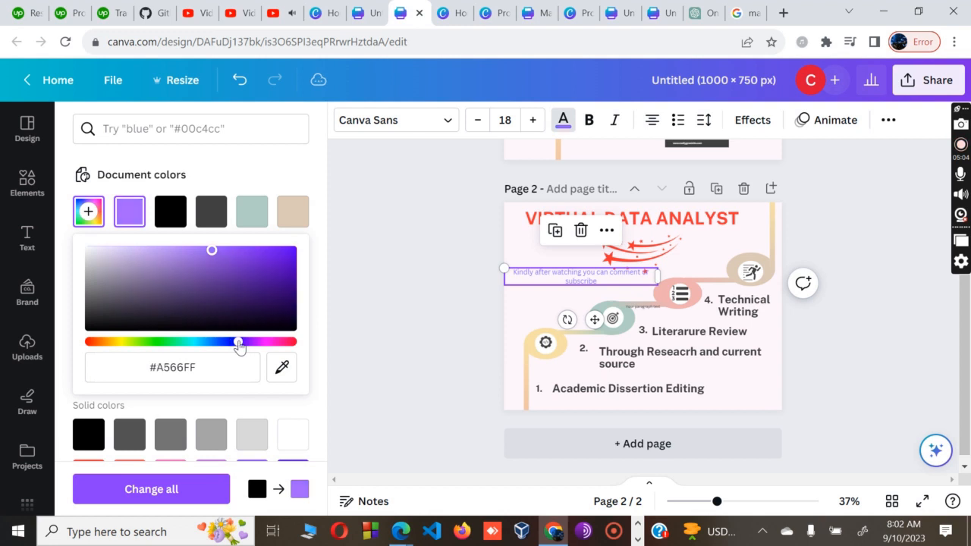
left_click(285, 299)
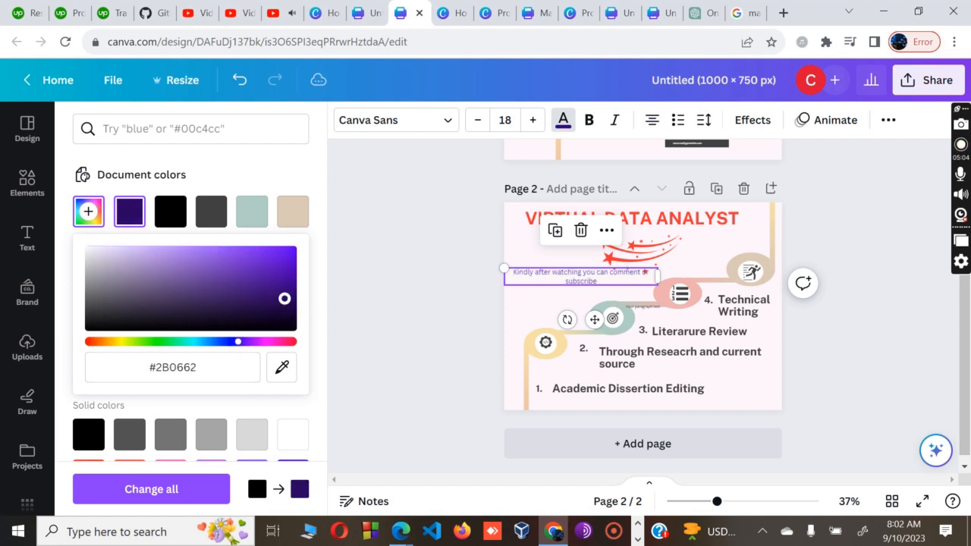
left_click(88, 342)
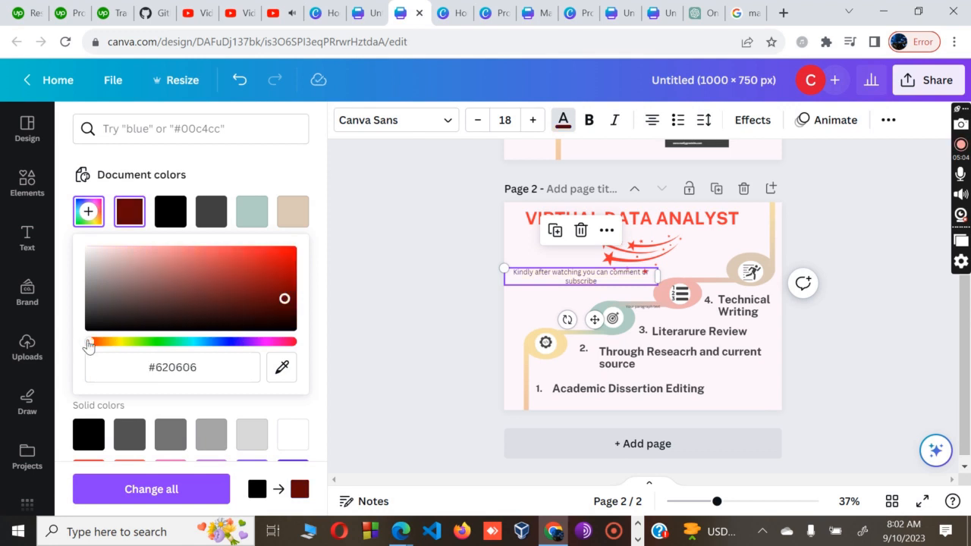
left_click(899, 301)
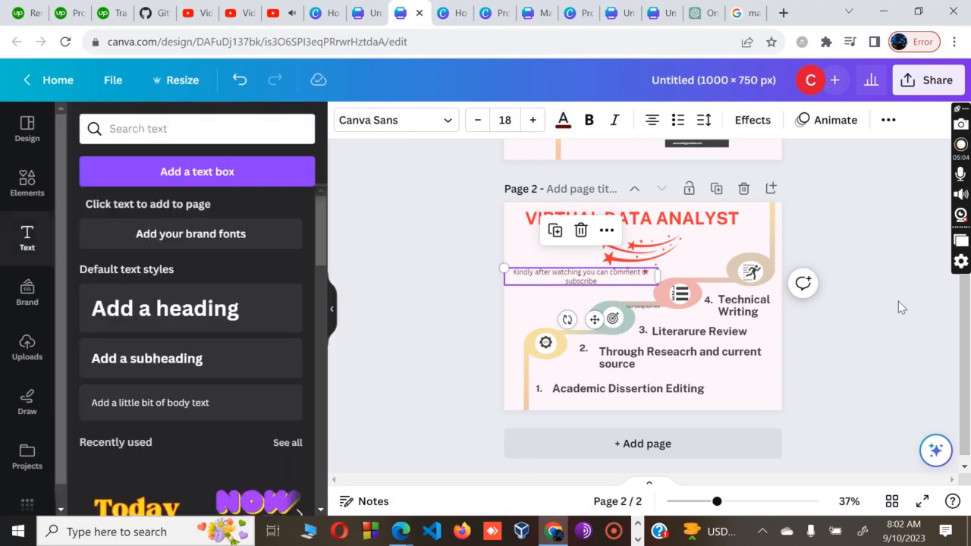
left_click(847, 328)
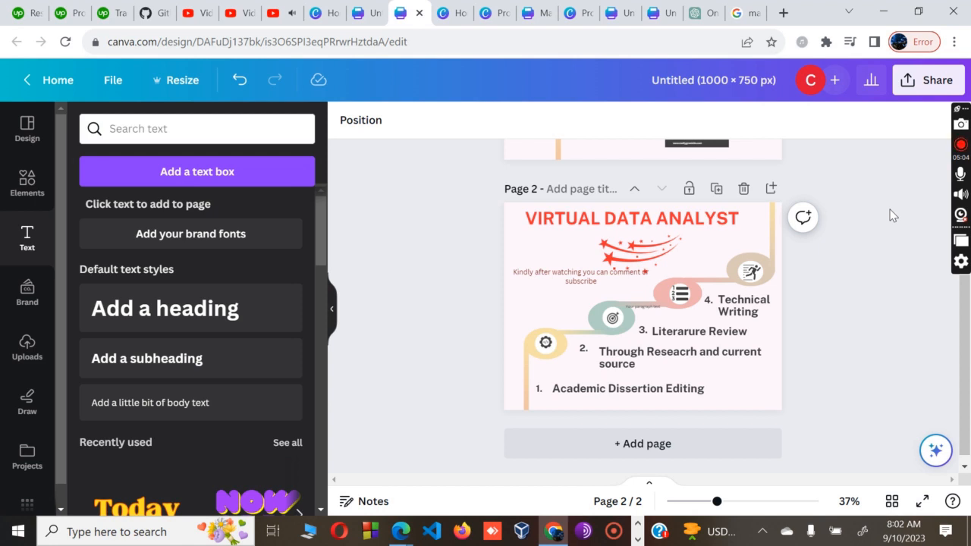
Lock page 2 and unlock it again.
left_click(689, 191)
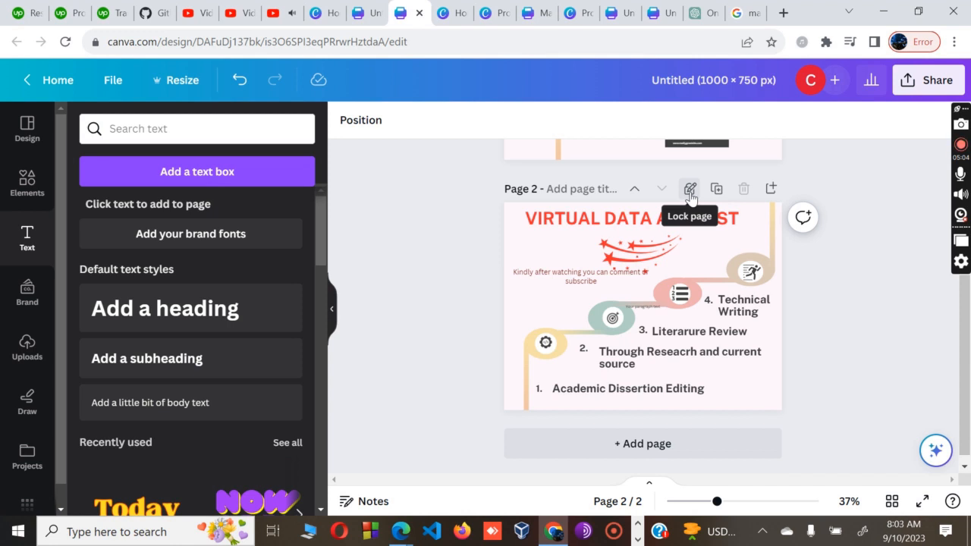
left_click(690, 189)
Set up the design's download as a JPG file with quality 100.
left_click(921, 82)
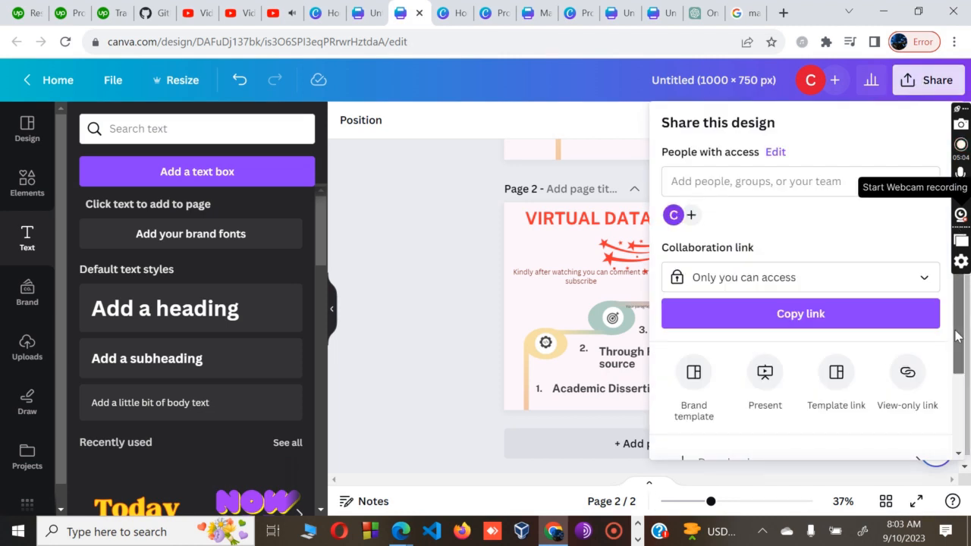
scroll(957, 337, "down", 3)
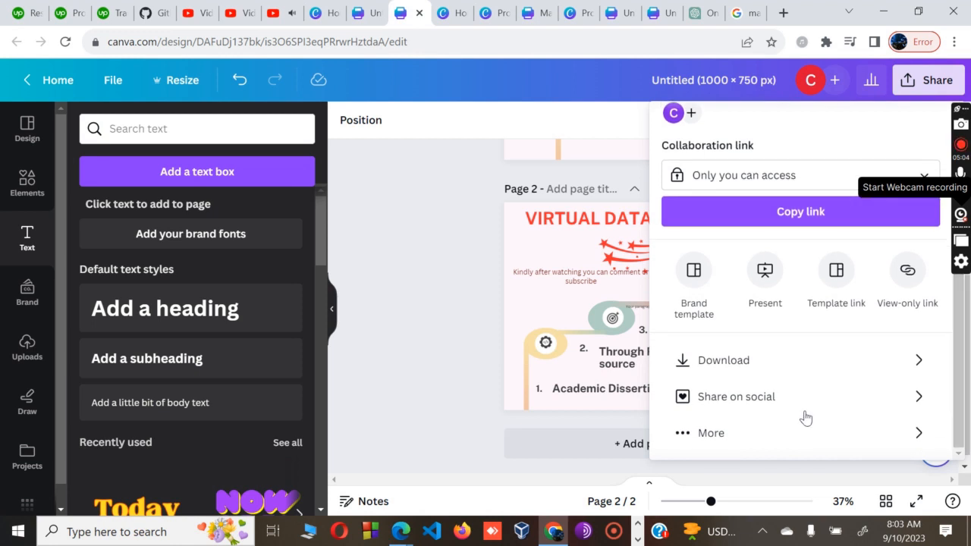
left_click(734, 361)
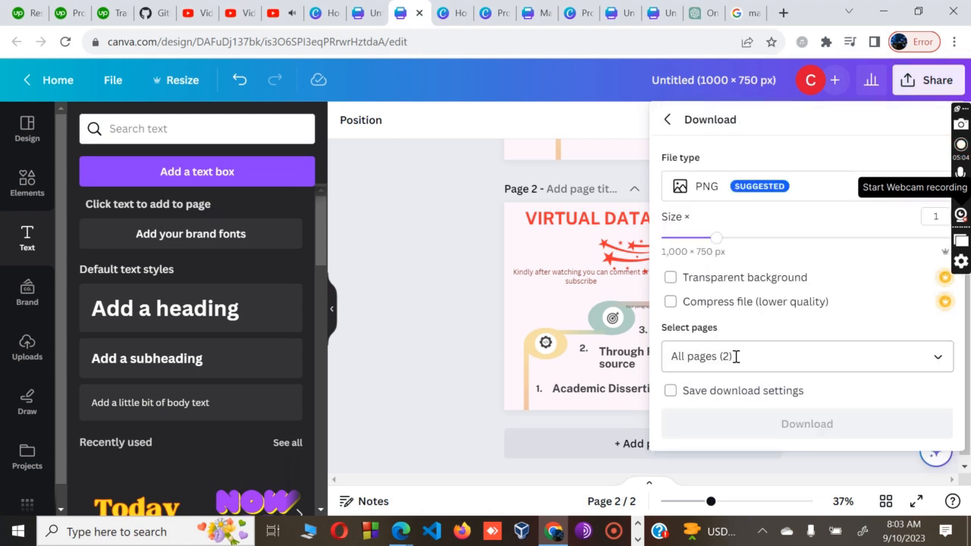
left_click(727, 186)
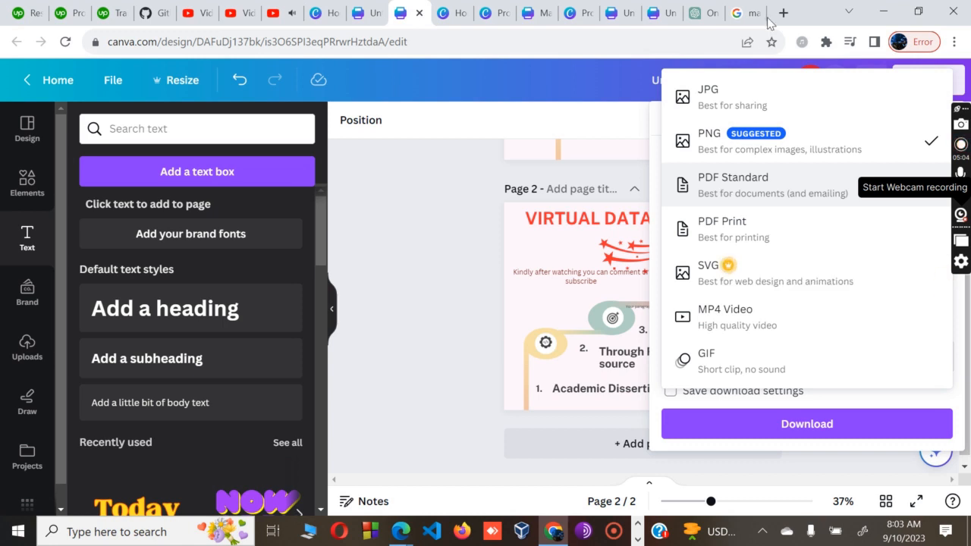
left_click(744, 97)
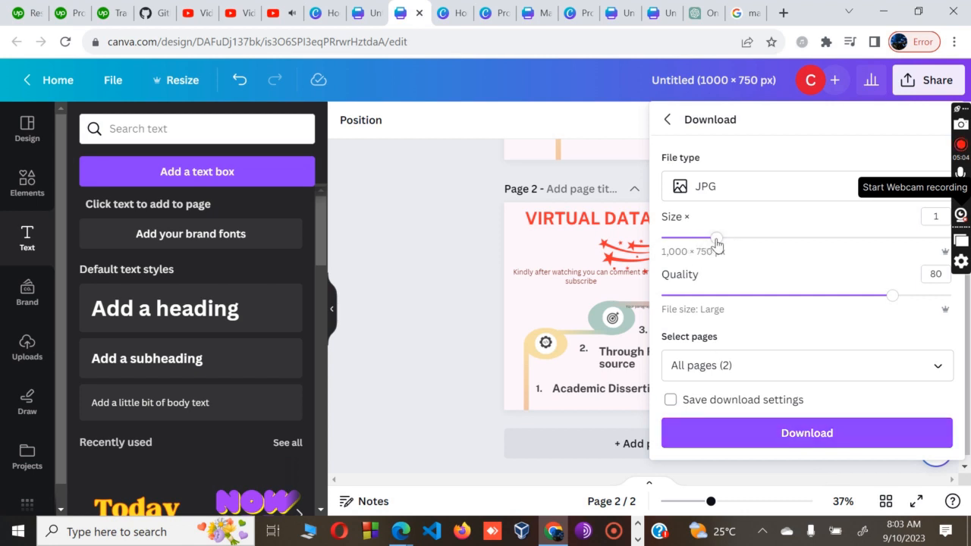
left_click_drag(892, 296, 969, 302)
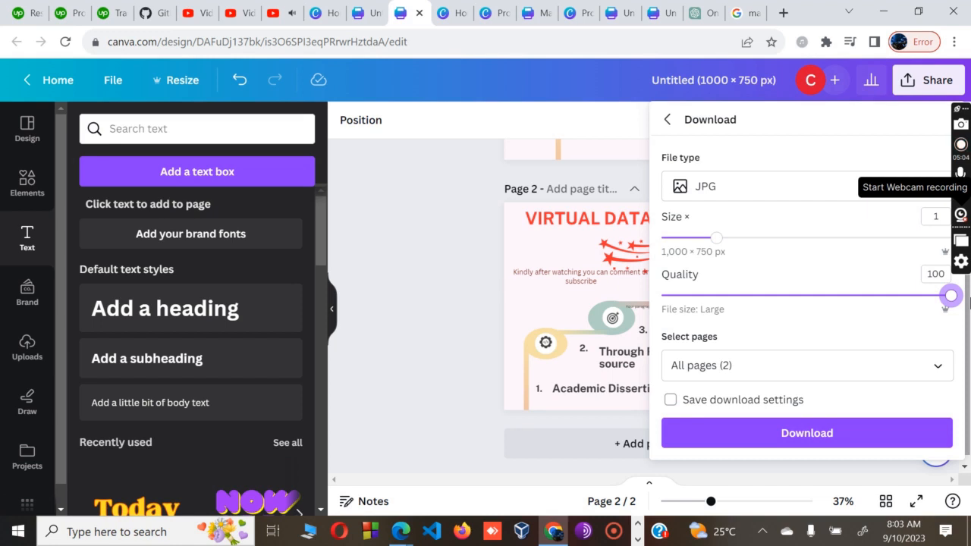
Download only page 2 of the design and open the downloaded JPG image.
left_click(780, 373)
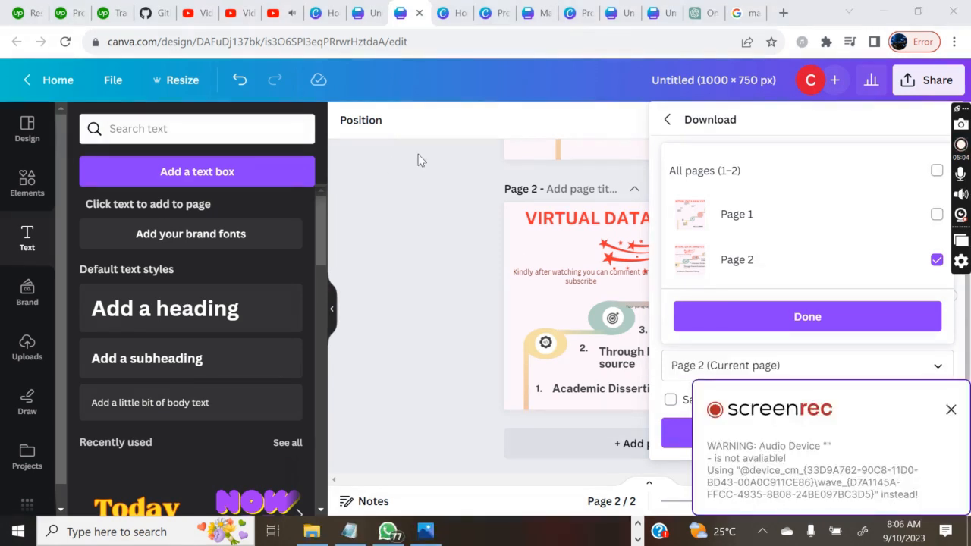
left_click(507, 190)
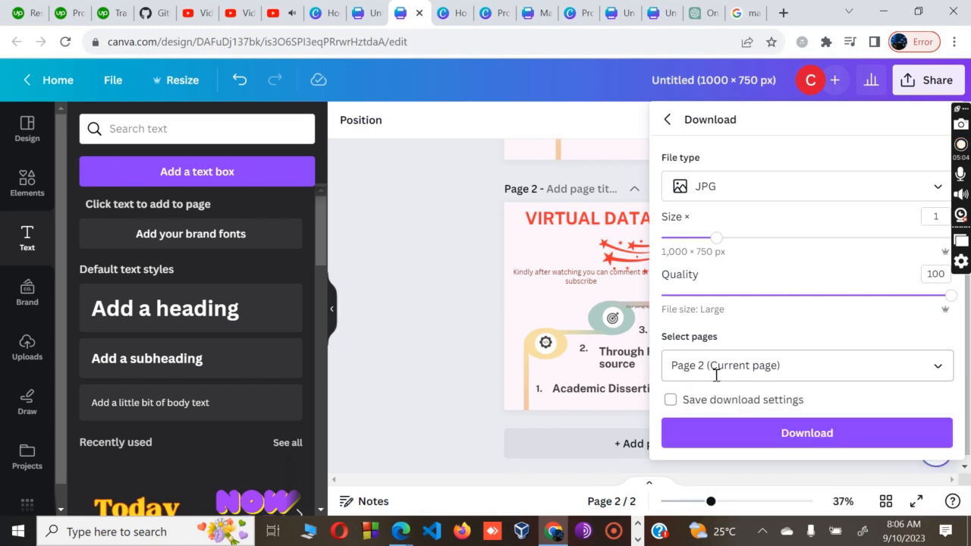
left_click(841, 444)
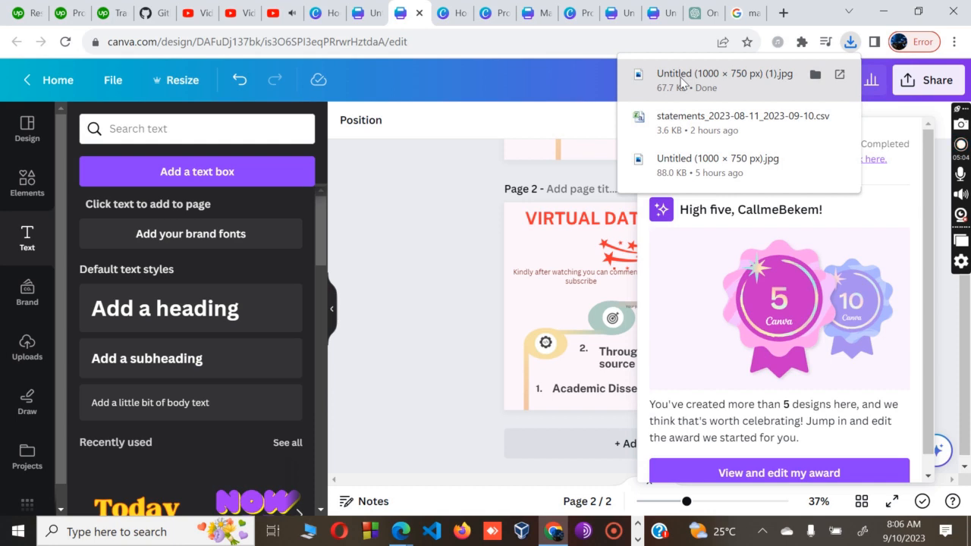
left_click(856, 91)
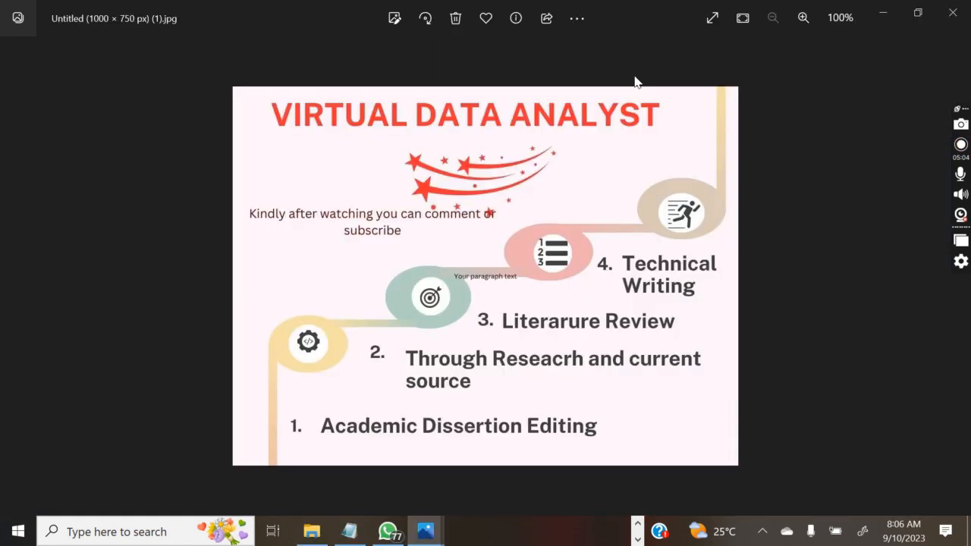